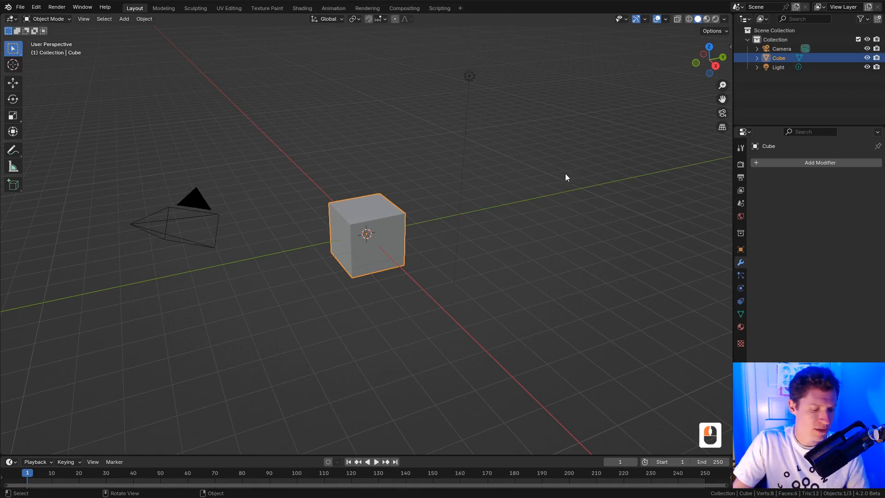
# Add a Subdivision modifier to the cube, set its viewport level to 7, and apply it
pyautogui.hotkey('ctrl', '5')
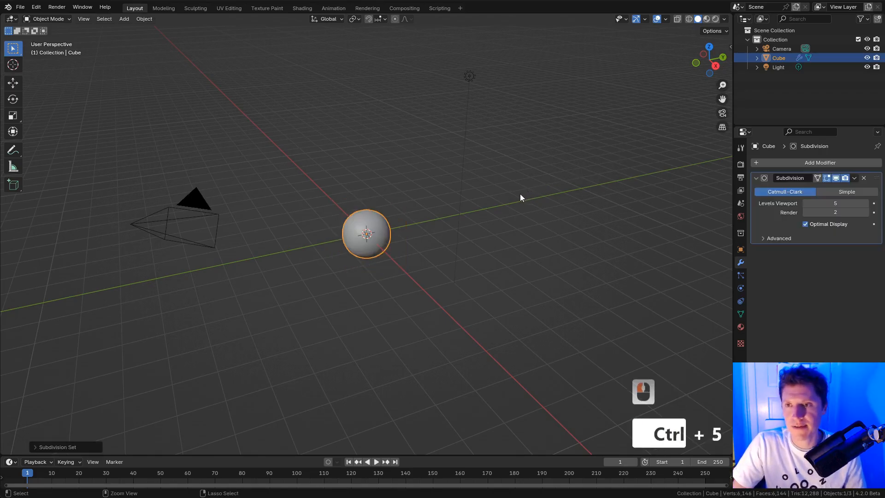
pyautogui.click(832, 203)
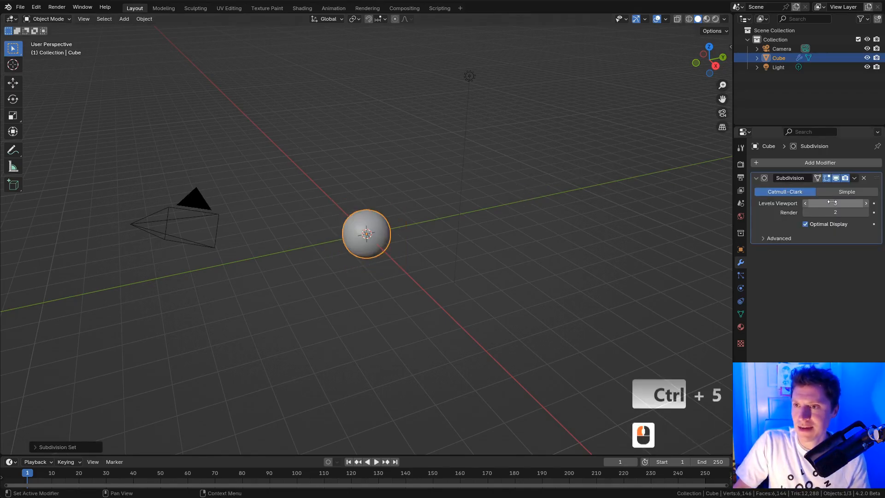
pyautogui.write('7')
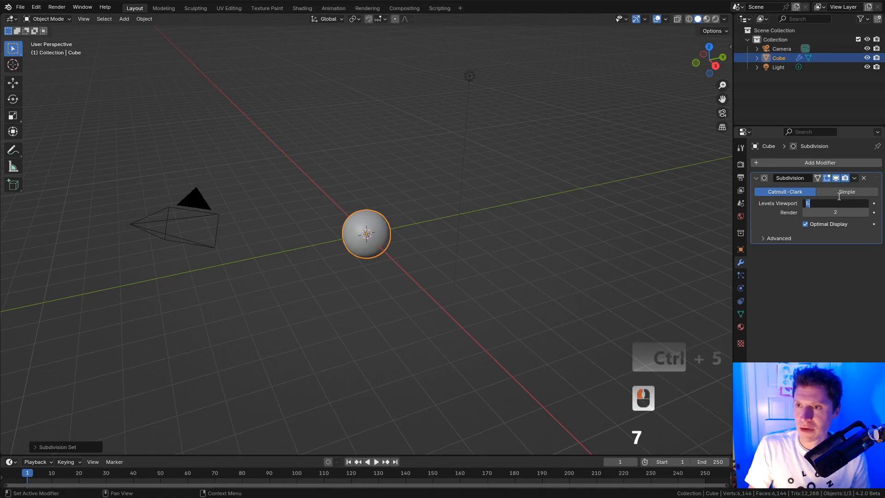
pyautogui.press('Return')
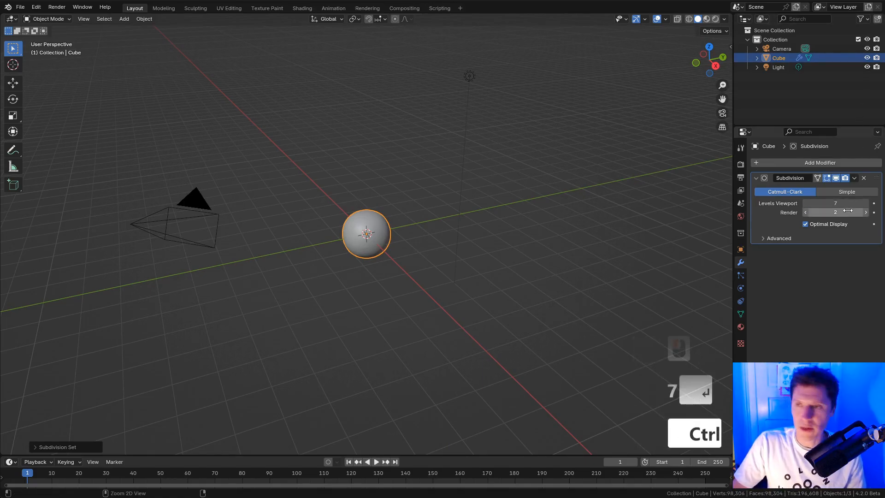
pyautogui.hotkey('ctrl', 'a')
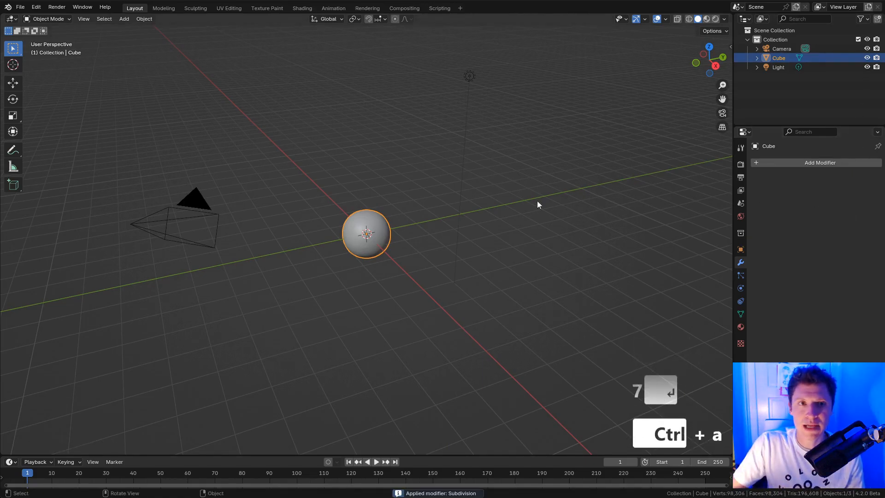
# Switch to the Sculpting workspace and widen the list of sculpt brushes so their names are shown
pyautogui.click(195, 8)
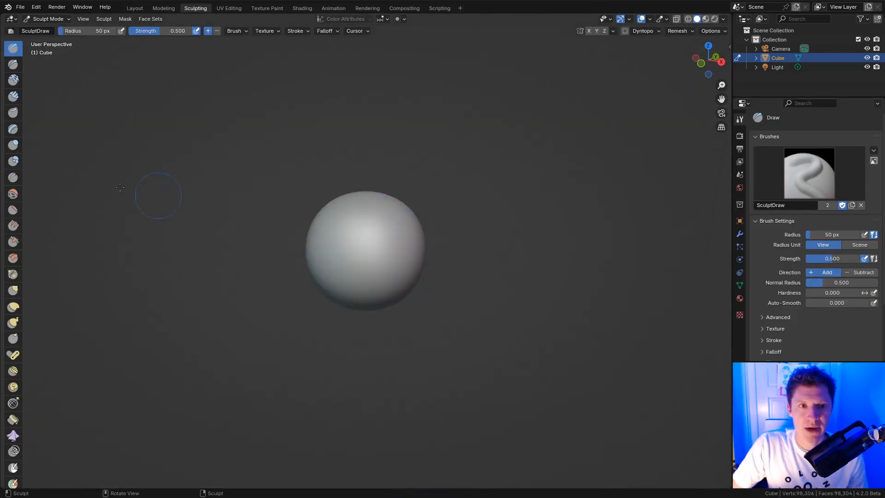
pyautogui.moveTo(24, 179); pyautogui.dragTo(100, 179)
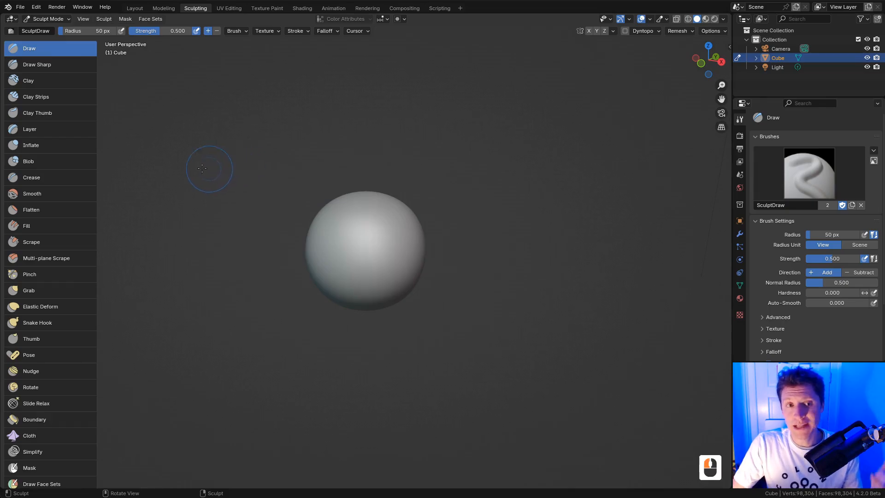
pyautogui.scroll(-4, 65, 161)
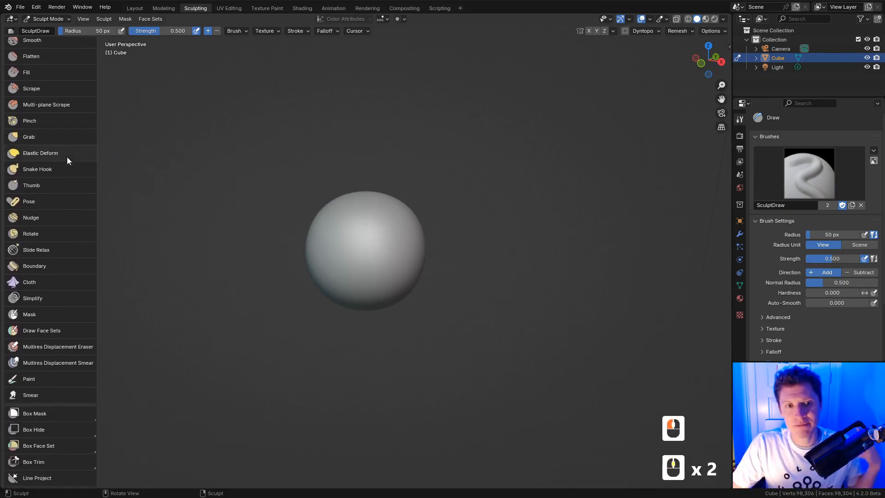
pyautogui.scroll(3, 68, 192)
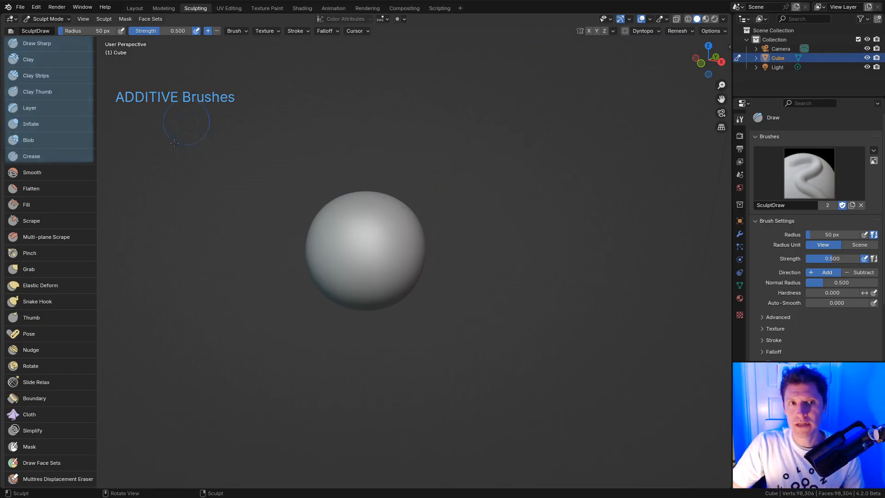
# Set the Draw brush radius to 65 px and raise a diagonal ridge on the upper part of the sphere
pyautogui.moveTo(407, 209)
pyautogui.keyDown('ctrl'); pyautogui.mouseDown(button='middle')
pyautogui.moveTo(433, 274)
pyautogui.moveTo(460, 241)
pyautogui.mouseUp(button='middle'); pyautogui.keyUp('ctrl')
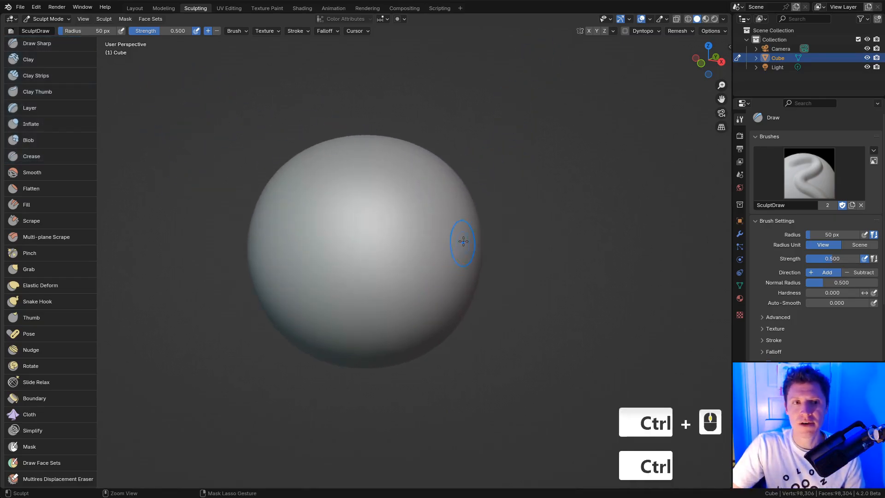
pyautogui.scroll(1, 50, 148)
pyautogui.scroll(1, 50, 148)
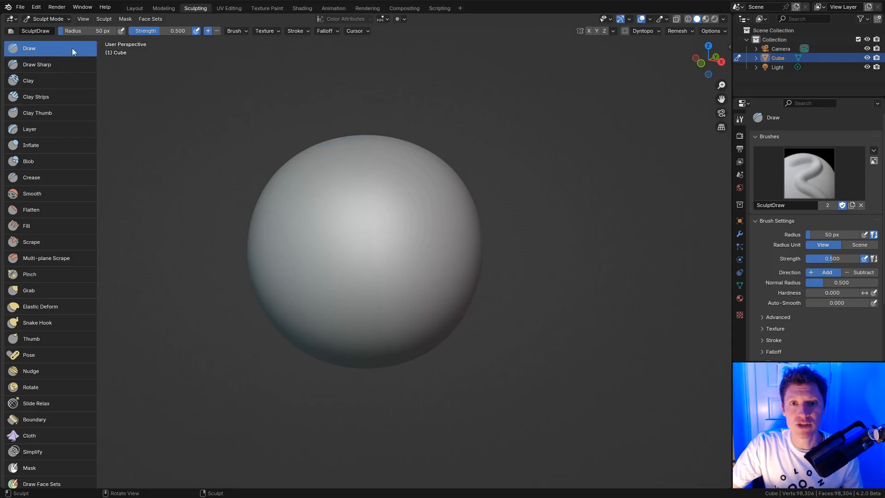
pyautogui.moveTo(382, 231)
pyautogui.keyDown('ctrl'); pyautogui.mouseDown(button='middle')
pyautogui.moveTo(369, 225)
pyautogui.moveTo(387, 240)
pyautogui.mouseUp(button='middle'); pyautogui.keyUp('ctrl')
pyautogui.press('f')
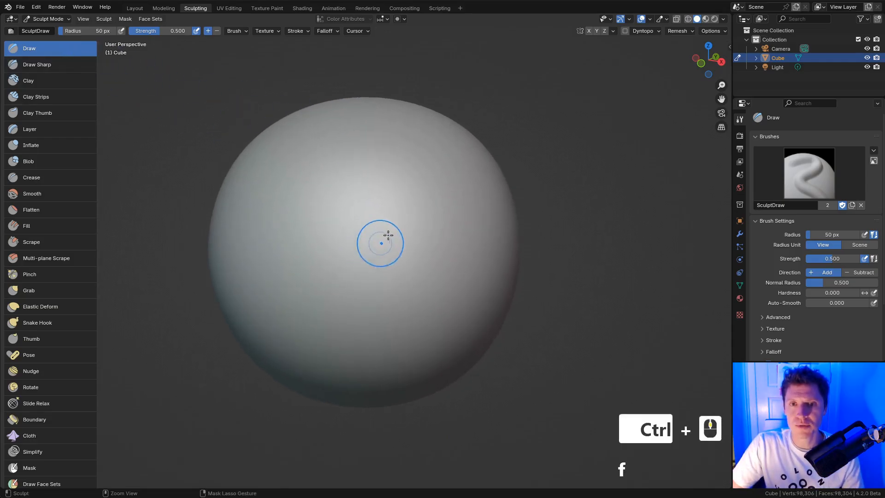
pyautogui.click(414, 210)
pyautogui.moveTo(422, 169); pyautogui.dragTo(376, 251)
pyautogui.moveTo(432, 154)
pyautogui.mouseDown()
pyautogui.moveTo(350, 271)
pyautogui.moveTo(427, 158)
pyautogui.moveTo(357, 257)
pyautogui.mouseUp()
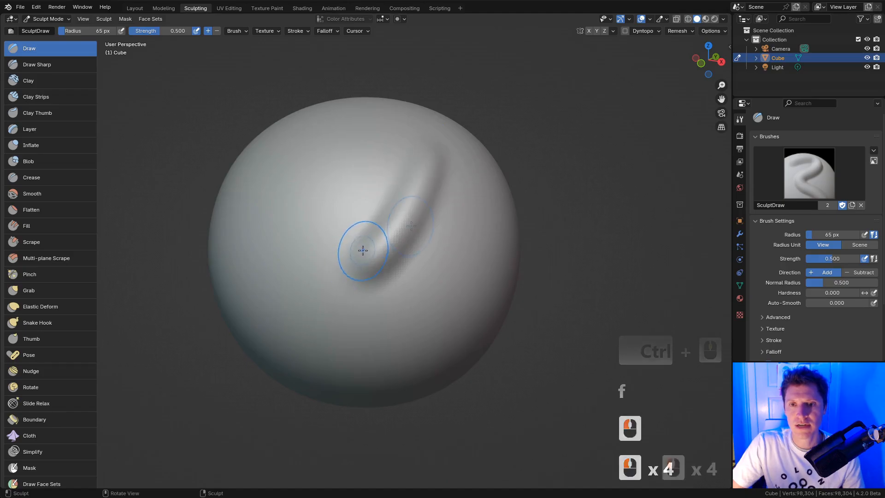
# Raise a second diagonal ridge parallel to the first with repeated Draw brush strokes
pyautogui.moveTo(407, 227); pyautogui.dragTo(387, 230, button='middle')
pyautogui.moveTo(442, 174); pyautogui.dragTo(396, 245)
pyautogui.moveTo(454, 167); pyautogui.dragTo(397, 247)
pyautogui.moveTo(460, 168); pyautogui.dragTo(396, 248)
pyautogui.moveTo(460, 164); pyautogui.dragTo(399, 245)
pyautogui.moveTo(448, 179); pyautogui.dragTo(390, 238)
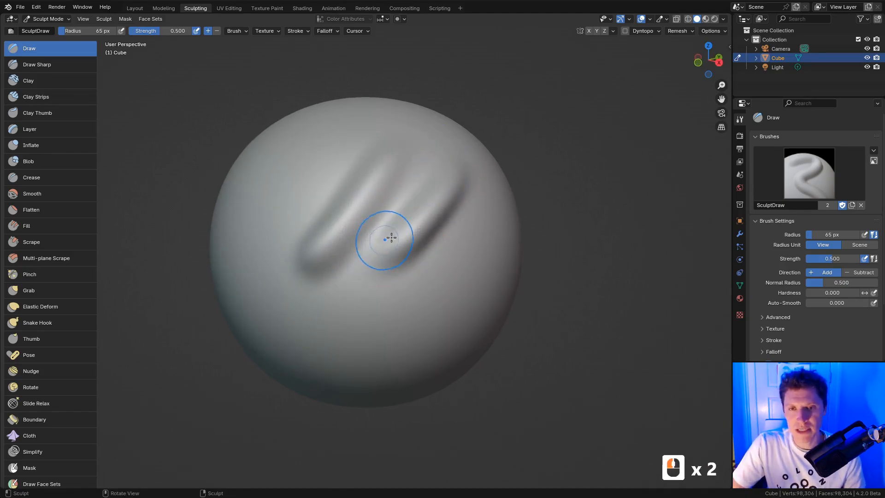
# Carve a narrow diagonal groove beside the two ridges with the Draw Sharp brush
pyautogui.moveTo(510, 206)
pyautogui.keyDown('ctrl'); pyautogui.mouseDown(button='middle')
pyautogui.moveTo(484, 197)
pyautogui.moveTo(492, 219)
pyautogui.mouseUp(button='middle'); pyautogui.keyUp('ctrl')
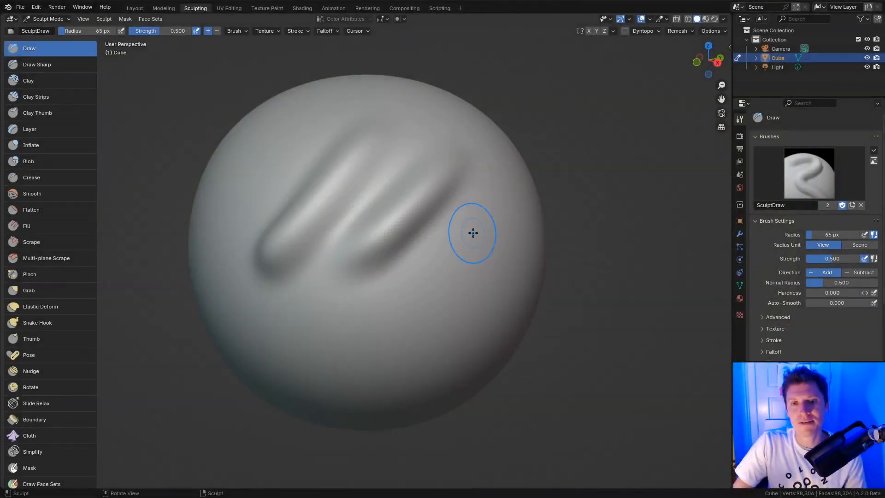
pyautogui.moveTo(481, 221); pyautogui.dragTo(478, 226, button='middle')
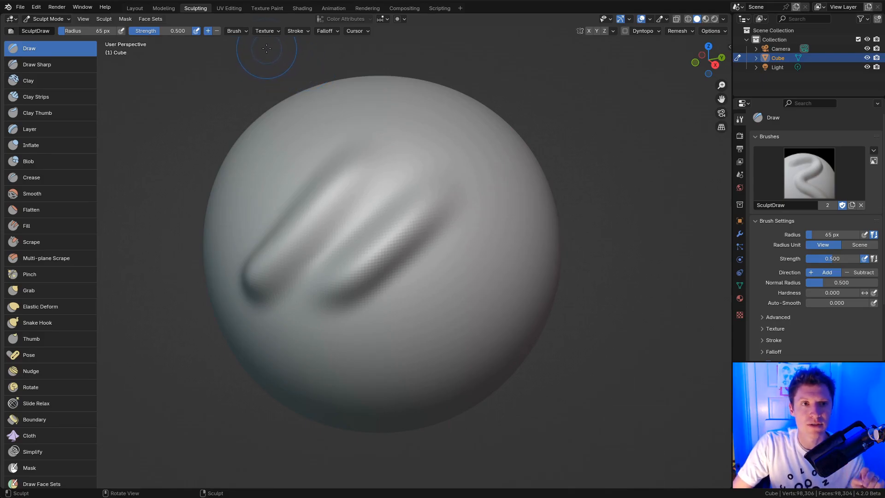
pyautogui.moveTo(466, 249); pyautogui.dragTo(444, 191, button='middle')
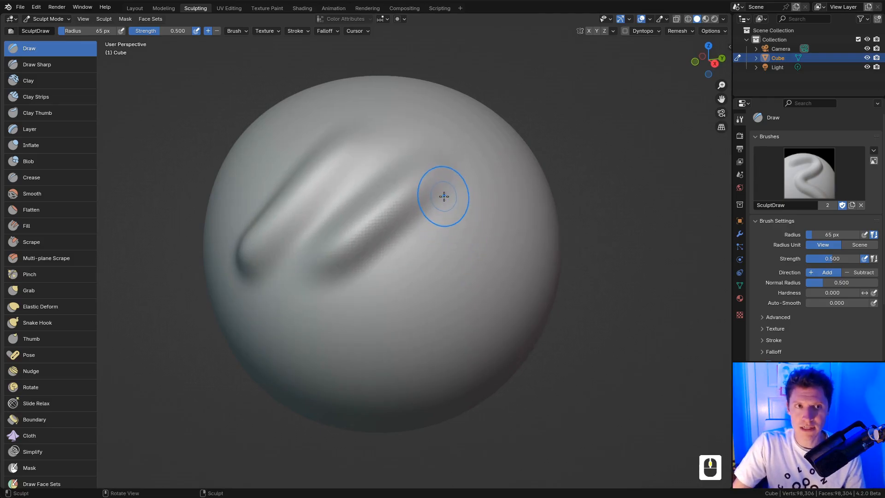
pyautogui.click(44, 63)
pyautogui.moveTo(415, 274)
pyautogui.keyDown('ctrl'); pyautogui.mouseDown()
pyautogui.moveTo(401, 241)
pyautogui.moveTo(442, 207)
pyautogui.mouseUp(); pyautogui.keyUp('ctrl')
pyautogui.moveTo(488, 171)
pyautogui.mouseDown()
pyautogui.moveTo(339, 285)
pyautogui.moveTo(471, 184)
pyautogui.moveTo(394, 249)
pyautogui.mouseUp()
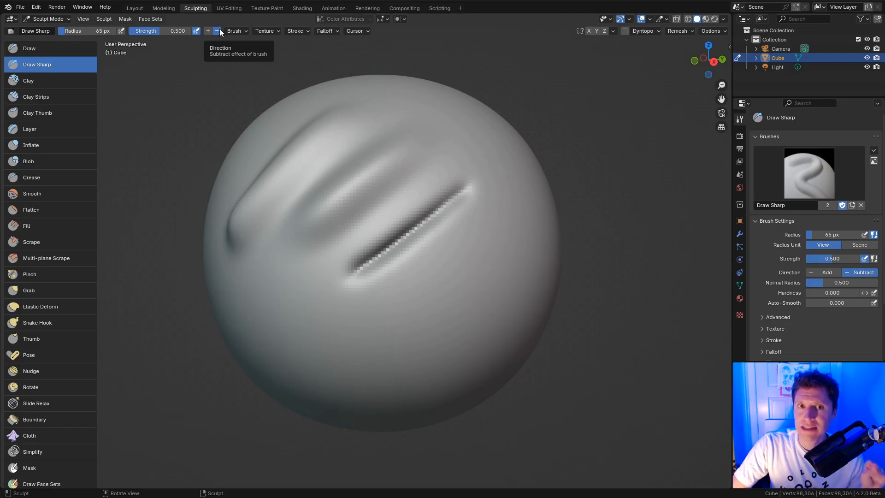
pyautogui.click(207, 31)
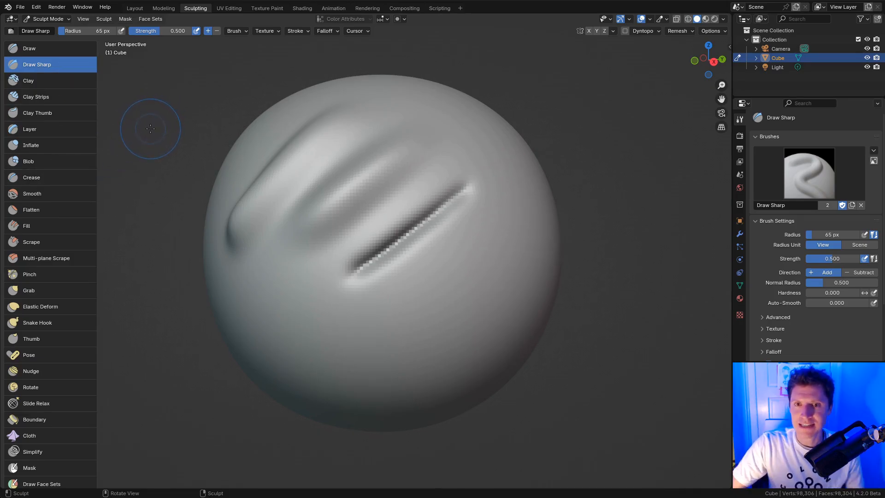
pyautogui.moveTo(456, 203)
pyautogui.mouseDown(button='middle')
pyautogui.moveTo(431, 202)
pyautogui.moveTo(451, 227)
pyautogui.mouseUp(button='middle')
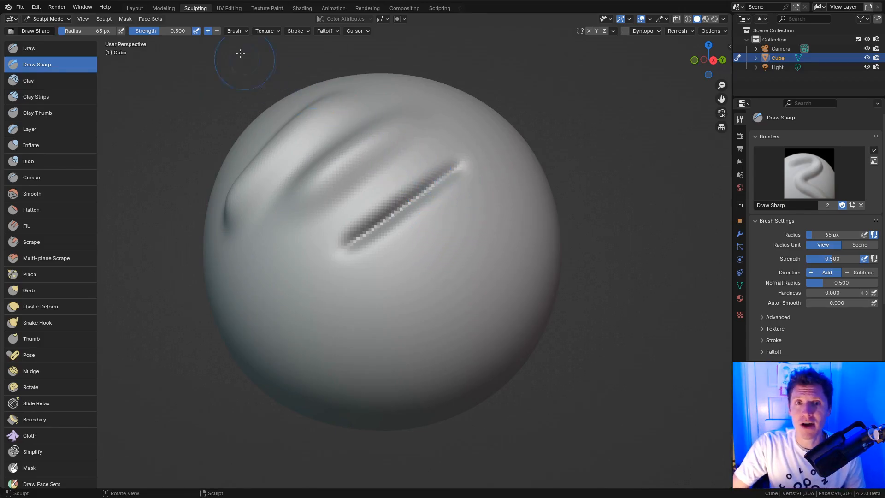
pyautogui.moveTo(414, 148); pyautogui.dragTo(401, 231, button='middle')
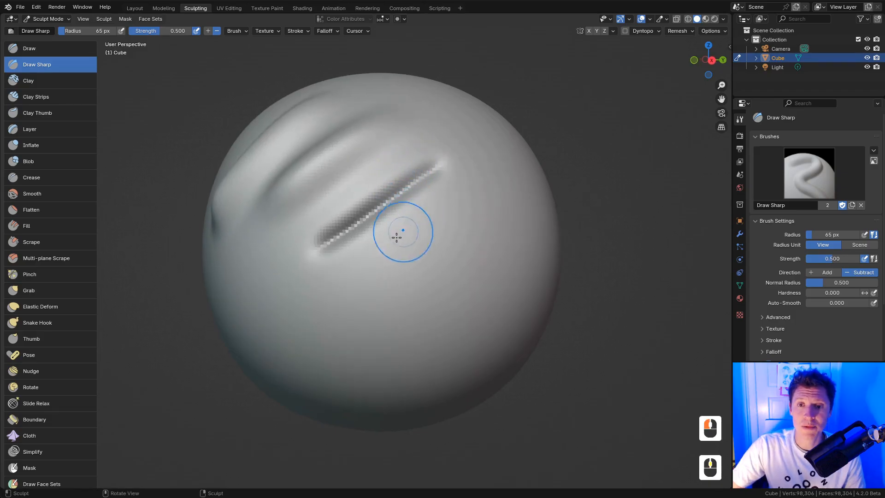
pyautogui.moveTo(383, 253); pyautogui.dragTo(462, 197)
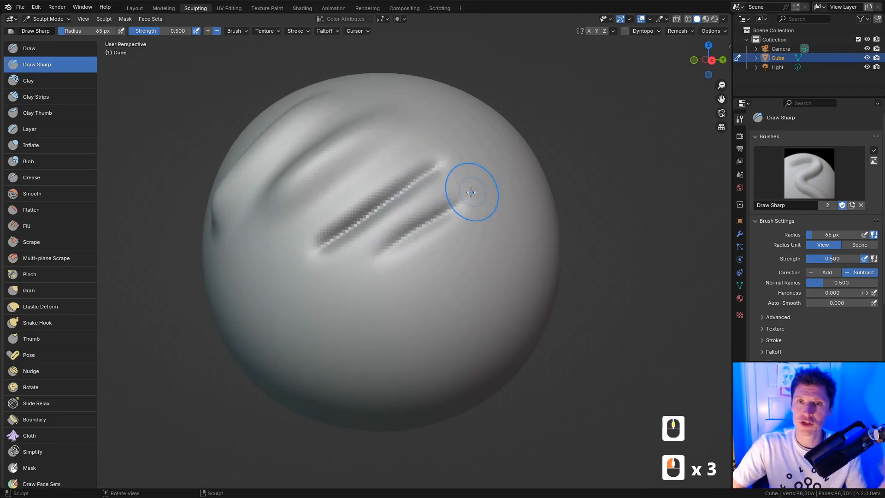
pyautogui.hotkey('ctrl', 'z')
pyautogui.hotkey('ctrl', 'z')
pyautogui.hotkey('ctrl', 'z')
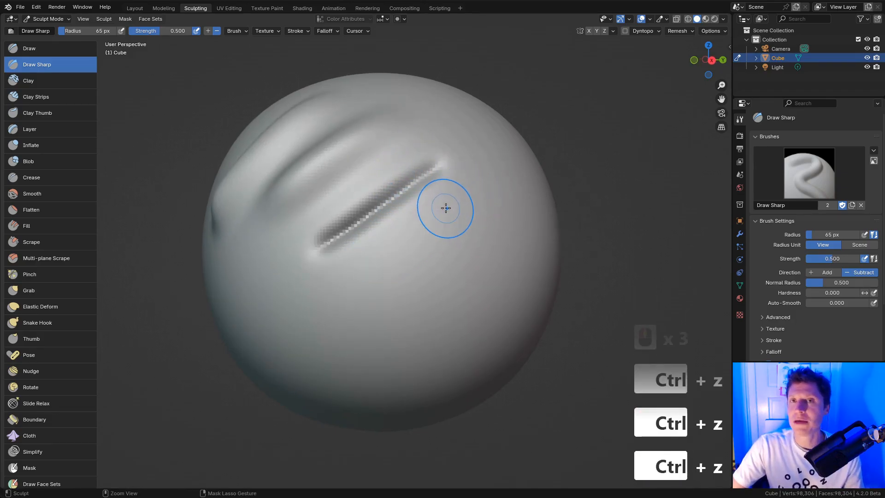
# Set the Draw Sharp direction to Add and carve a second diagonal groove beside the first using inverted strokes
pyautogui.click(208, 30)
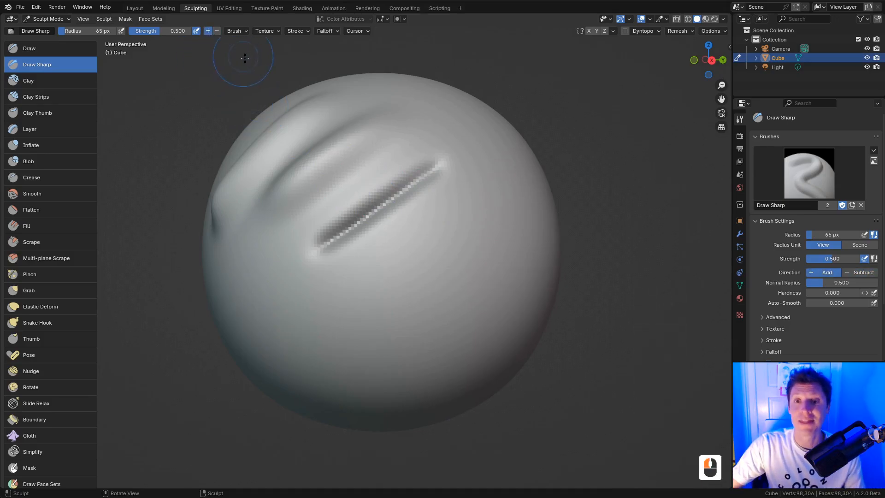
pyautogui.moveTo(340, 194); pyautogui.dragTo(360, 222, button='middle')
pyautogui.keyDown('ctrl'); pyautogui.moveTo(428, 234); pyautogui.dragTo(376, 268); pyautogui.keyUp('ctrl')
pyautogui.keyDown('ctrl'); pyautogui.moveTo(375, 268); pyautogui.dragTo(497, 188); pyautogui.keyUp('ctrl')
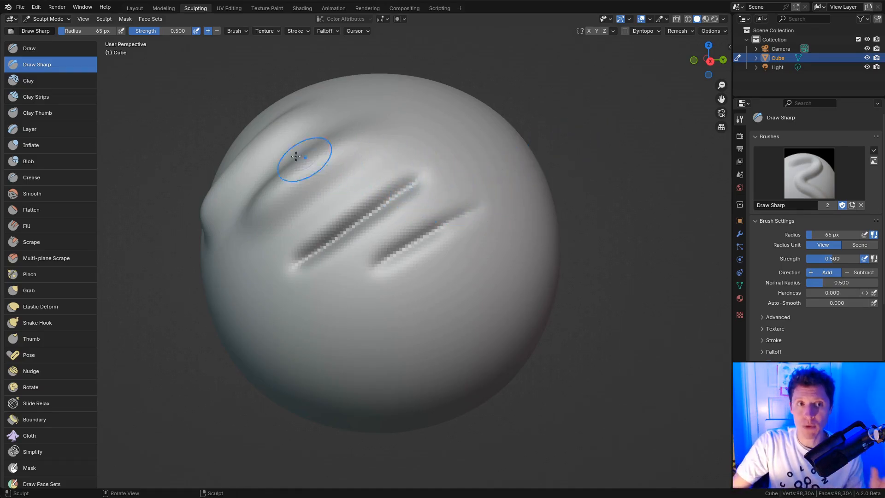
# Start a lumpy raised patch on the smooth area below the ridges with the Clay brush
pyautogui.click(66, 84)
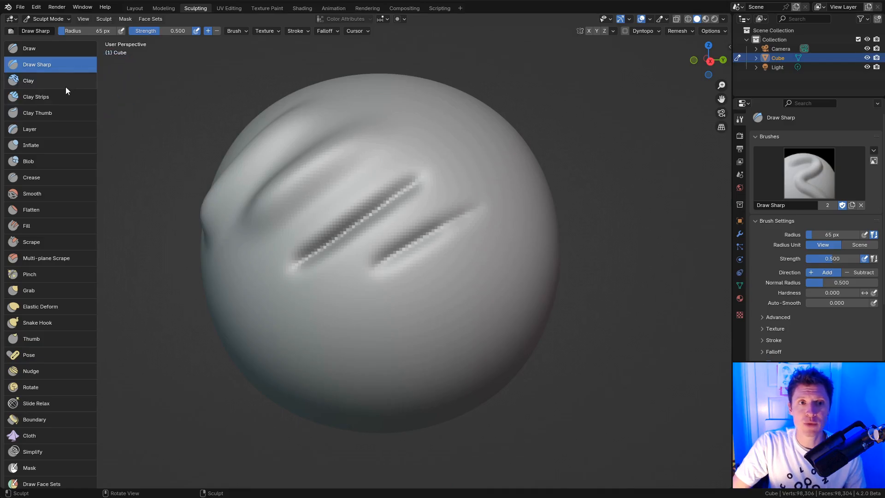
pyautogui.moveTo(293, 188); pyautogui.dragTo(356, 195, button='middle')
pyautogui.keyDown('ctrl'); pyautogui.moveTo(367, 137); pyautogui.dragTo(379, 226, button='middle'); pyautogui.keyUp('ctrl')
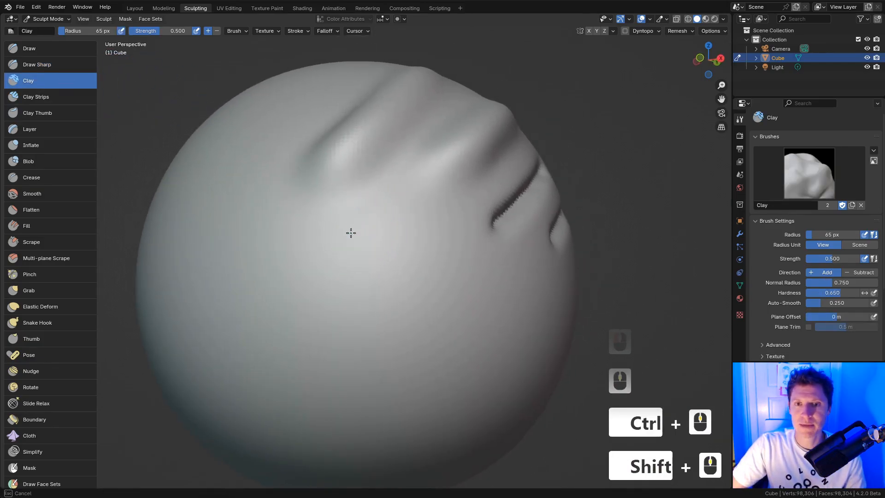
pyautogui.moveTo(350, 233)
pyautogui.mouseDown()
pyautogui.moveTo(375, 249)
pyautogui.moveTo(350, 276)
pyautogui.moveTo(333, 249)
pyautogui.moveTo(312, 264)
pyautogui.moveTo(341, 298)
pyautogui.mouseUp()
pyautogui.moveTo(387, 250); pyautogui.dragTo(338, 290, button='middle')
pyautogui.moveTo(337, 290)
pyautogui.mouseDown()
pyautogui.moveTo(327, 268)
pyautogui.moveTo(361, 256)
pyautogui.mouseUp()
pyautogui.moveTo(361, 257); pyautogui.dragTo(346, 258, button='middle')
pyautogui.moveTo(345, 259)
pyautogui.mouseDown()
pyautogui.moveTo(314, 276)
pyautogui.moveTo(333, 280)
pyautogui.mouseUp()
pyautogui.moveTo(348, 310)
pyautogui.mouseDown()
pyautogui.moveTo(345, 294)
pyautogui.moveTo(346, 319)
pyautogui.mouseUp()
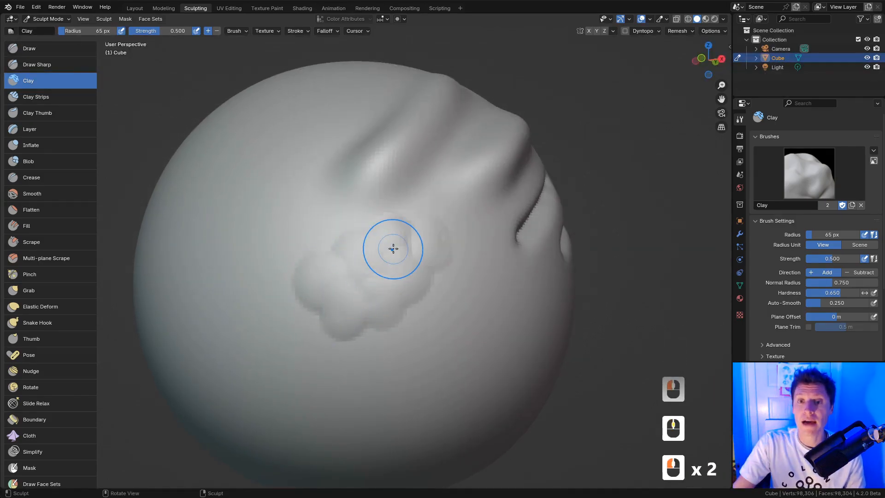
# Layer more short Clay strokes over and around the lumpy patch to thicken it and build up its outline
pyautogui.moveTo(376, 273)
pyautogui.mouseDown()
pyautogui.moveTo(338, 296)
pyautogui.moveTo(341, 304)
pyautogui.mouseUp()
pyautogui.moveTo(389, 275); pyautogui.dragTo(337, 254)
pyautogui.moveTo(310, 308); pyautogui.dragTo(354, 326)
pyautogui.moveTo(376, 321); pyautogui.dragTo(389, 310)
pyautogui.moveTo(410, 297); pyautogui.dragTo(427, 268)
pyautogui.moveTo(418, 261); pyautogui.dragTo(354, 256)
pyautogui.keyDown('ctrl'); pyautogui.moveTo(418, 257); pyautogui.dragTo(406, 269, button='middle'); pyautogui.keyUp('ctrl')
pyautogui.moveTo(309, 258); pyautogui.dragTo(318, 273)
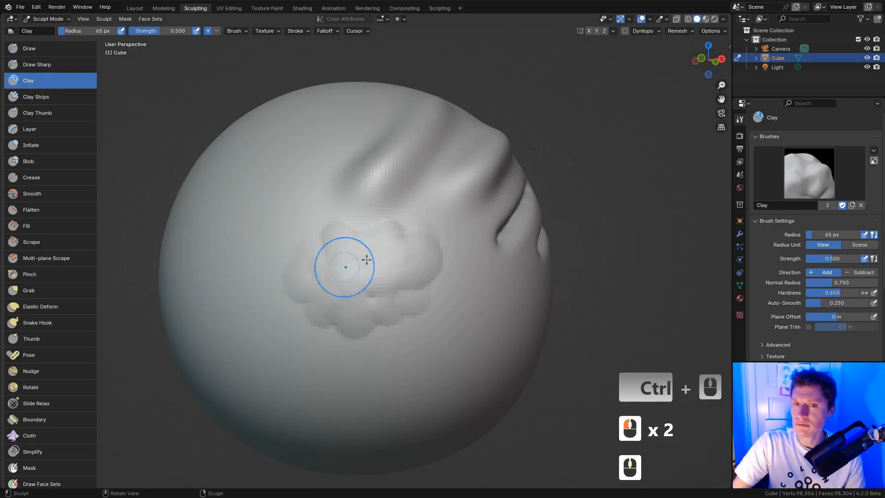
pyautogui.moveTo(366, 259); pyautogui.dragTo(349, 246, button='middle')
pyautogui.moveTo(380, 241); pyautogui.dragTo(368, 242)
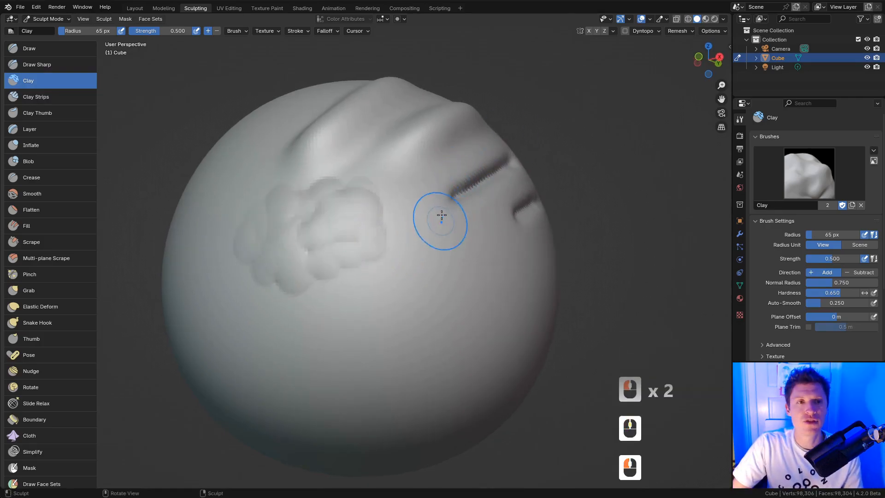
# With the Clay Strips brush at 82 px radius, lay overlapping strips on the smooth area beside the lumpy patch
pyautogui.click(62, 97)
pyautogui.moveTo(340, 209)
pyautogui.mouseDown(button='middle')
pyautogui.moveTo(350, 227)
pyautogui.moveTo(348, 205)
pyautogui.mouseUp(button='middle')
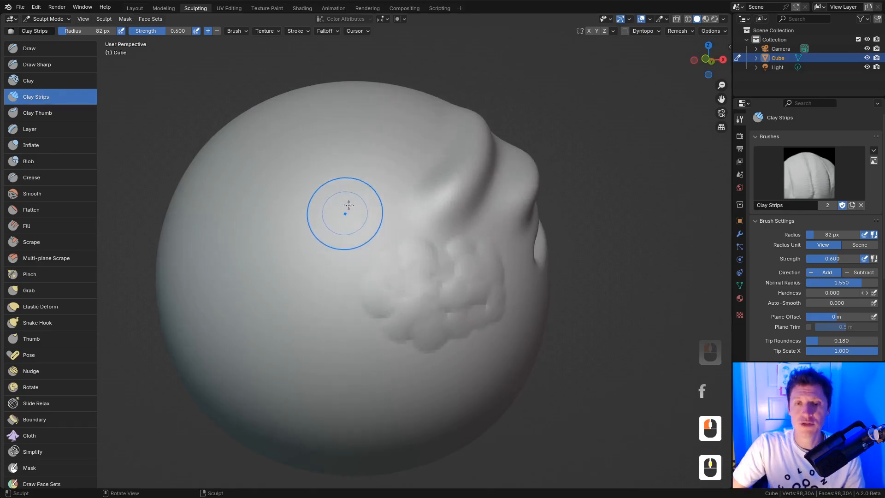
pyautogui.moveTo(349, 196); pyautogui.dragTo(358, 149)
pyautogui.moveTo(342, 215); pyautogui.dragTo(356, 146)
pyautogui.moveTo(340, 210); pyautogui.dragTo(356, 142)
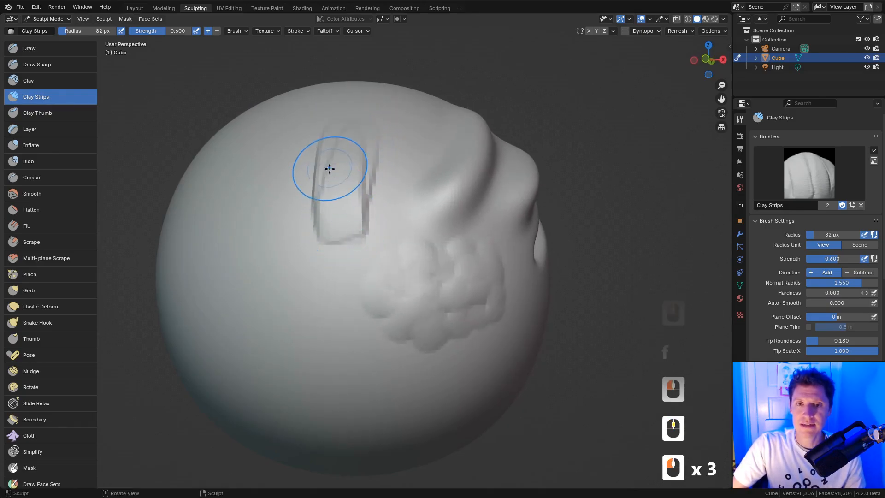
pyautogui.moveTo(336, 209); pyautogui.dragTo(326, 161)
pyautogui.moveTo(322, 207); pyautogui.dragTo(306, 156)
pyautogui.moveTo(327, 237); pyautogui.dragTo(296, 175)
pyautogui.moveTo(310, 239); pyautogui.dragTo(282, 181)
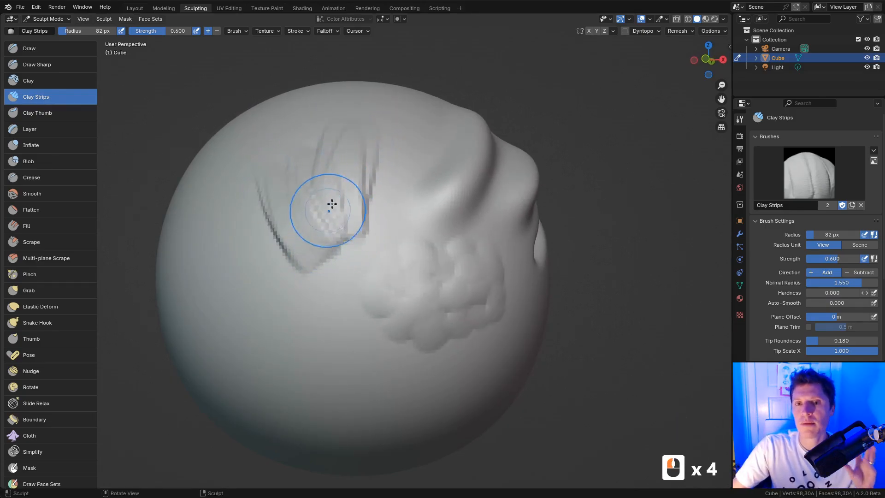
# Extend the Clay Strips patch with two near-vertical strokes running upward across it
pyautogui.moveTo(349, 158); pyautogui.dragTo(346, 181, button='middle')
pyautogui.moveTo(317, 277)
pyautogui.mouseDown()
pyautogui.moveTo(310, 228)
pyautogui.moveTo(320, 196)
pyautogui.mouseUp()
pyautogui.moveTo(296, 258); pyautogui.dragTo(300, 183)
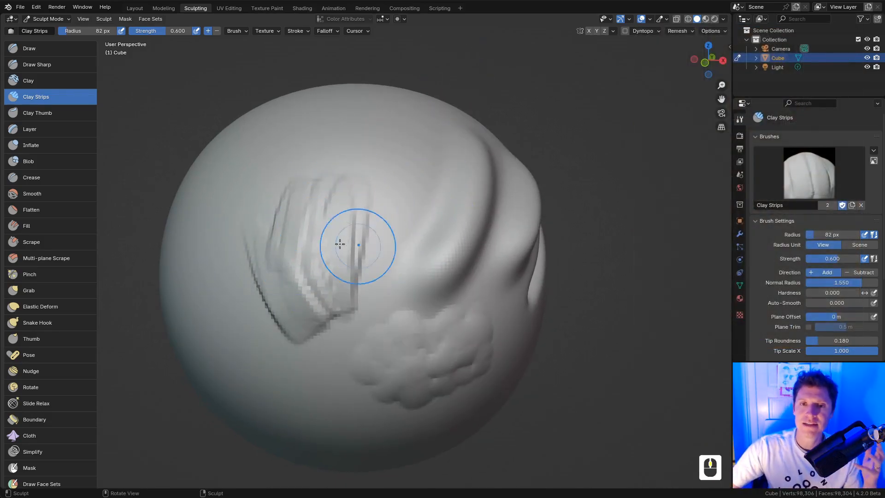
# Lay a fan of overlapping diagonal Clay Strips strokes across the patch, converging at its lower tip
pyautogui.moveTo(339, 244); pyautogui.dragTo(354, 238, button='middle')
pyautogui.moveTo(280, 227); pyautogui.dragTo(318, 274)
pyautogui.moveTo(275, 241); pyautogui.dragTo(330, 285)
pyautogui.moveTo(287, 239); pyautogui.dragTo(330, 283)
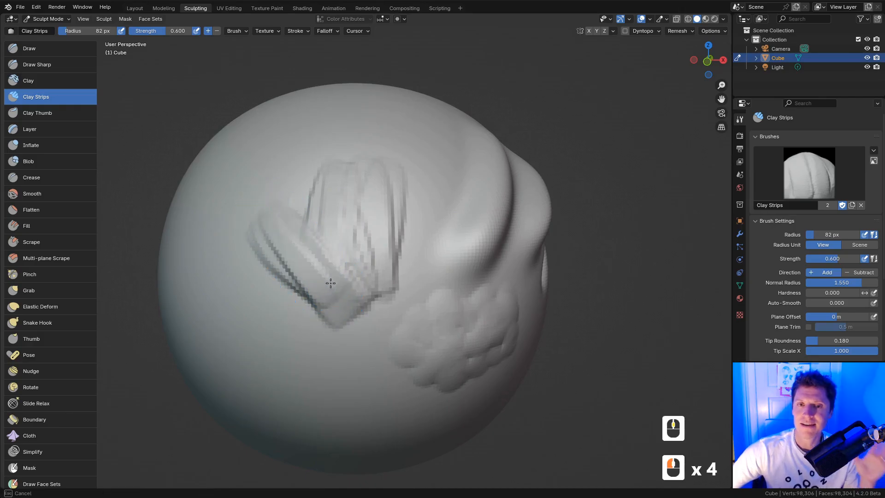
pyautogui.moveTo(277, 217); pyautogui.dragTo(335, 282)
pyautogui.moveTo(287, 195); pyautogui.dragTo(337, 282)
pyautogui.moveTo(306, 202); pyautogui.dragTo(347, 280)
pyautogui.moveTo(326, 193); pyautogui.dragTo(350, 272)
pyautogui.moveTo(341, 196); pyautogui.dragTo(359, 262)
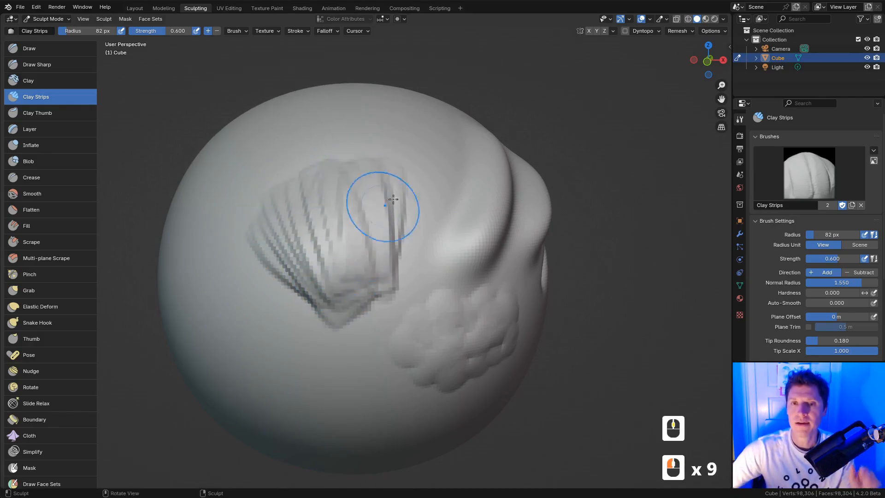
# With the Annotate tool, sketch two square outlines in the empty space beside the sphere
pyautogui.scroll(-4, 59, 297)
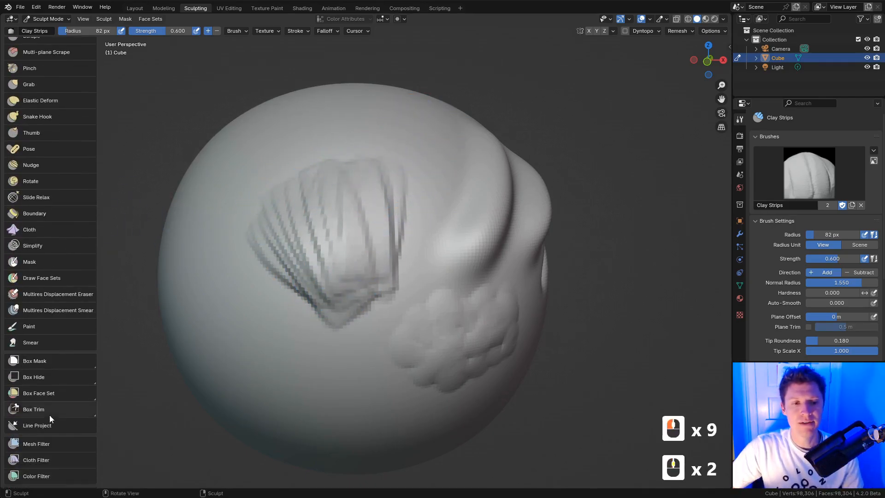
pyautogui.scroll(-2, 49, 414)
pyautogui.click(46, 479)
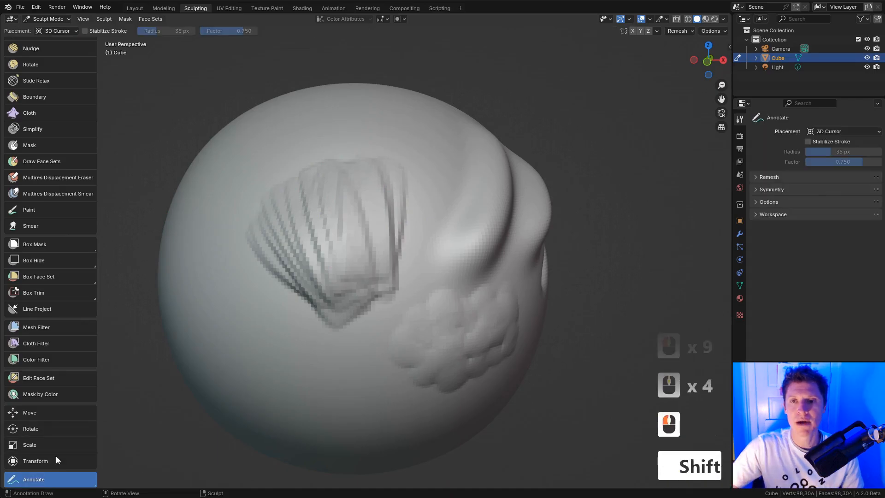
pyautogui.keyDown('shift'); pyautogui.moveTo(485, 180); pyautogui.dragTo(436, 237, button='middle'); pyautogui.keyUp('shift')
pyautogui.keyDown('ctrl'); pyautogui.moveTo(436, 236); pyautogui.dragTo(438, 253, button='middle'); pyautogui.keyUp('ctrl')
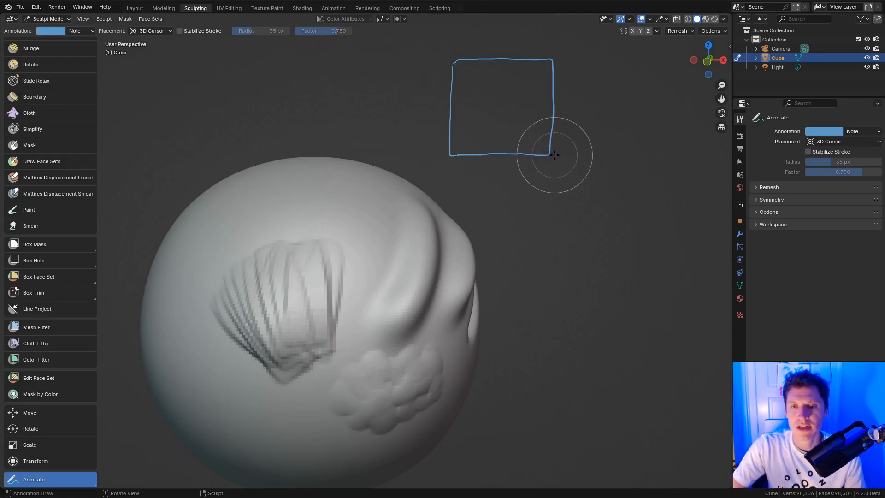
pyautogui.moveTo(520, 205)
pyautogui.mouseDown()
pyautogui.moveTo(522, 285)
pyautogui.moveTo(608, 291)
pyautogui.mouseUp()
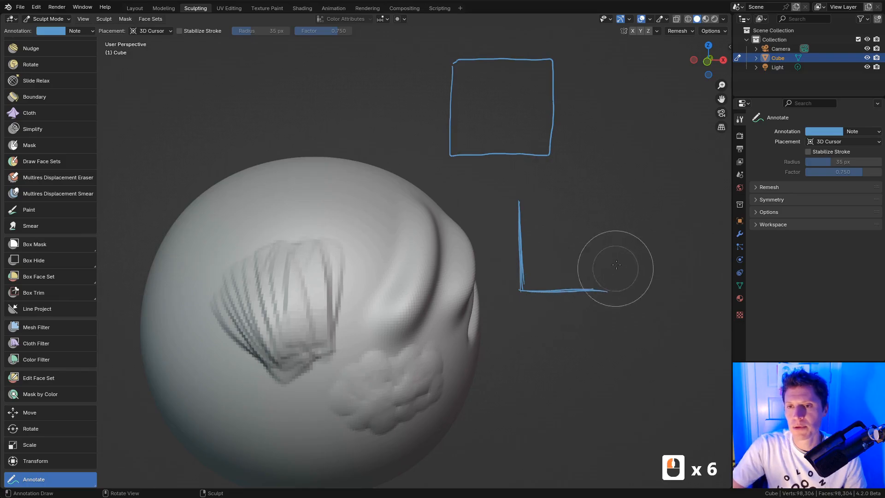
pyautogui.moveTo(607, 194); pyautogui.dragTo(608, 194)
pyautogui.moveTo(519, 199); pyautogui.dragTo(599, 199)
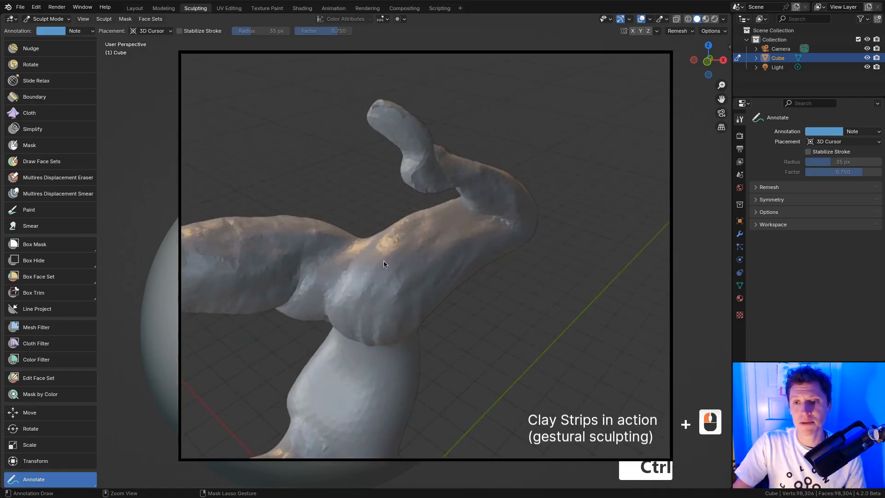
# Return to the Clay Strips brush and build up the fan's lower tip with short strokes crossing the existing strips
pyautogui.scroll(4, 58, 134)
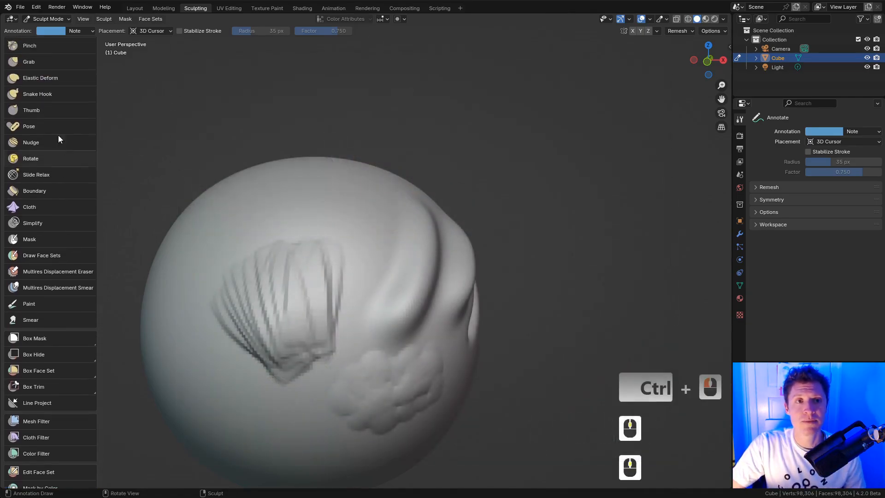
pyautogui.scroll(3, 45, 200)
pyautogui.click(46, 97)
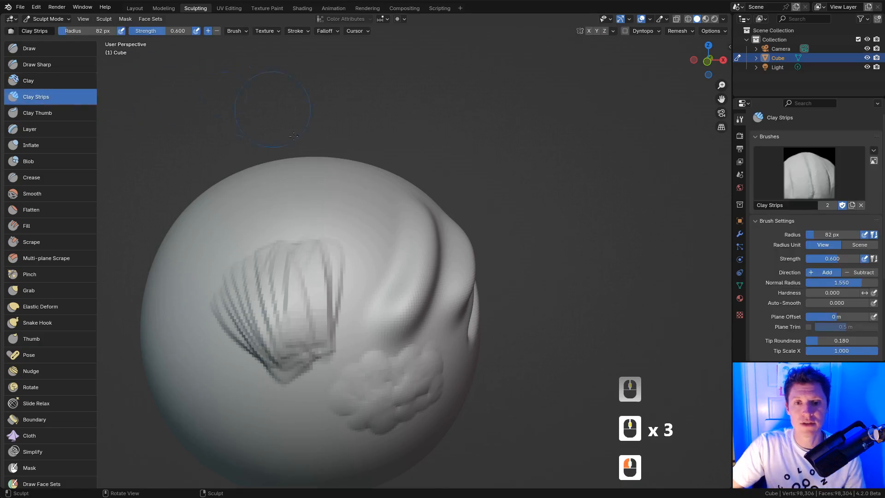
pyautogui.moveTo(336, 226); pyautogui.dragTo(318, 315)
pyautogui.moveTo(323, 295); pyautogui.dragTo(293, 317)
pyautogui.moveTo(318, 295); pyautogui.dragTo(288, 313)
pyautogui.moveTo(319, 311); pyautogui.dragTo(292, 345)
pyautogui.moveTo(317, 324); pyautogui.dragTo(291, 340)
pyautogui.moveTo(320, 313); pyautogui.dragTo(297, 340)
pyautogui.moveTo(320, 292); pyautogui.dragTo(308, 323)
# Add long diagonal Clay Strips strokes from the fan's outer edge into the raised lower tip
pyautogui.moveTo(321, 278); pyautogui.dragTo(348, 258, button='middle')
pyautogui.moveTo(306, 224); pyautogui.dragTo(348, 259)
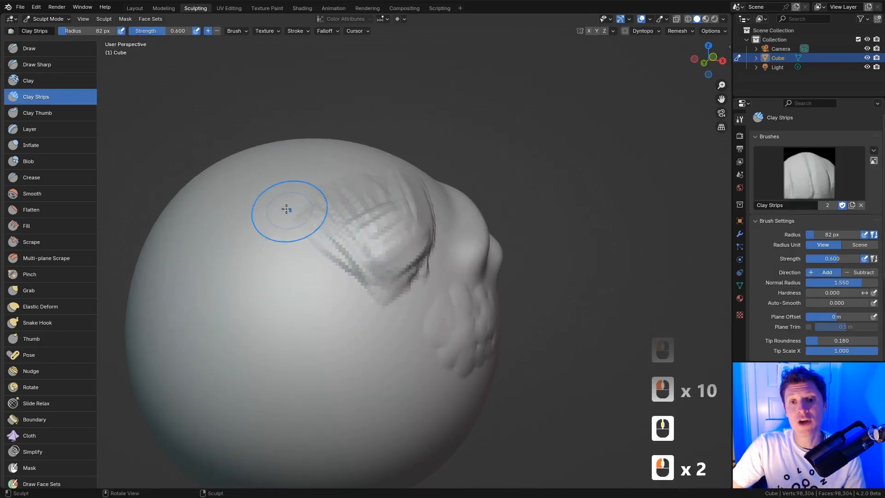
pyautogui.moveTo(286, 209); pyautogui.dragTo(341, 249)
pyautogui.moveTo(302, 219); pyautogui.dragTo(369, 261)
pyautogui.moveTo(362, 225); pyautogui.dragTo(384, 265)
pyautogui.moveTo(384, 233)
pyautogui.mouseDown()
pyautogui.moveTo(395, 245)
pyautogui.moveTo(391, 258)
pyautogui.mouseUp()
# Thicken the strip patch's lower tip with three short crossing Clay Strips strokes
pyautogui.moveTo(395, 245); pyautogui.dragTo(378, 258, button='middle')
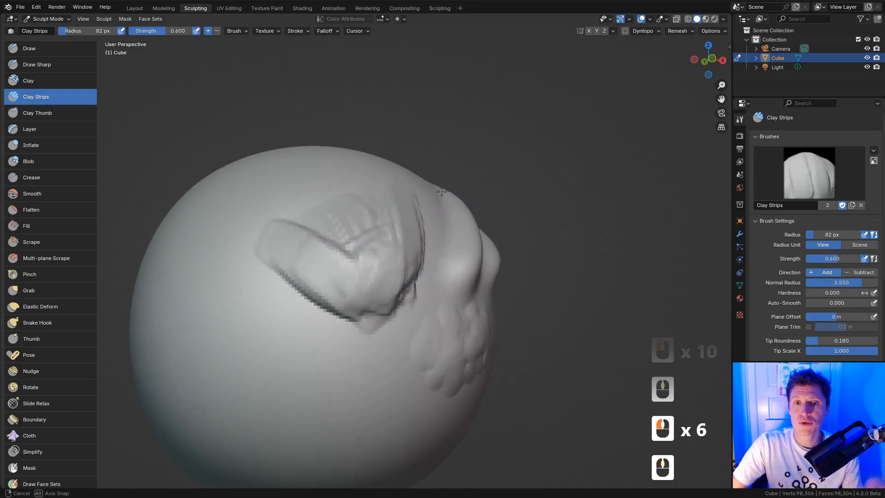
pyautogui.moveTo(401, 218); pyautogui.dragTo(358, 258, button='middle')
pyautogui.moveTo(306, 289)
pyautogui.keyDown('shift'); pyautogui.mouseDown(button='middle')
pyautogui.moveTo(332, 235)
pyautogui.moveTo(326, 209)
pyautogui.mouseUp(button='middle'); pyautogui.keyUp('shift')
pyautogui.moveTo(323, 228); pyautogui.dragTo(290, 249)
pyautogui.moveTo(327, 243); pyautogui.dragTo(299, 276)
pyautogui.moveTo(323, 270); pyautogui.dragTo(296, 284)
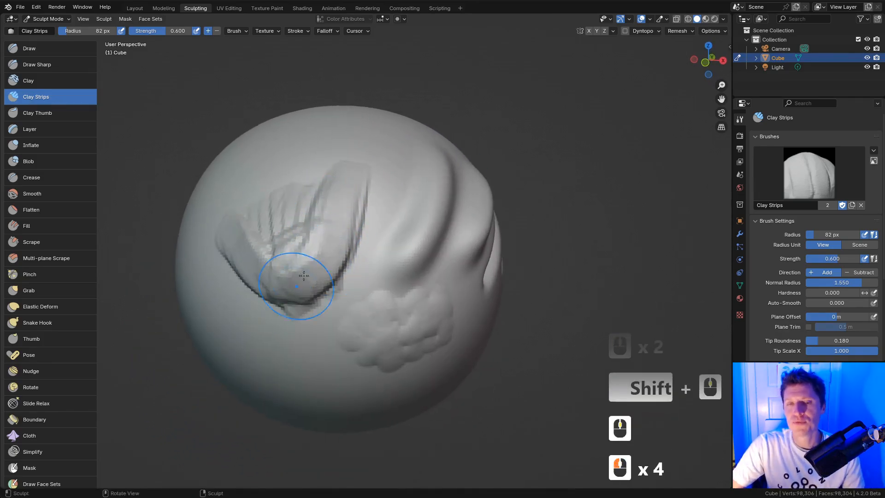
# Smooth the inside of the strip patch and reinforce its curved rim with more Clay Strips strokes
pyautogui.press('shift')
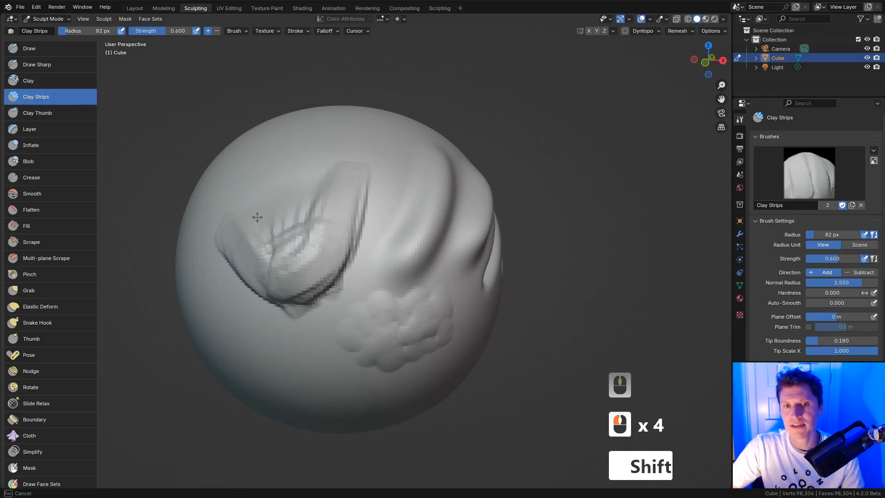
pyautogui.keyDown('shift'); pyautogui.moveTo(296, 220); pyautogui.dragTo(319, 231); pyautogui.keyUp('shift')
pyautogui.moveTo(356, 195); pyautogui.dragTo(350, 215)
pyautogui.moveTo(360, 180); pyautogui.dragTo(354, 205)
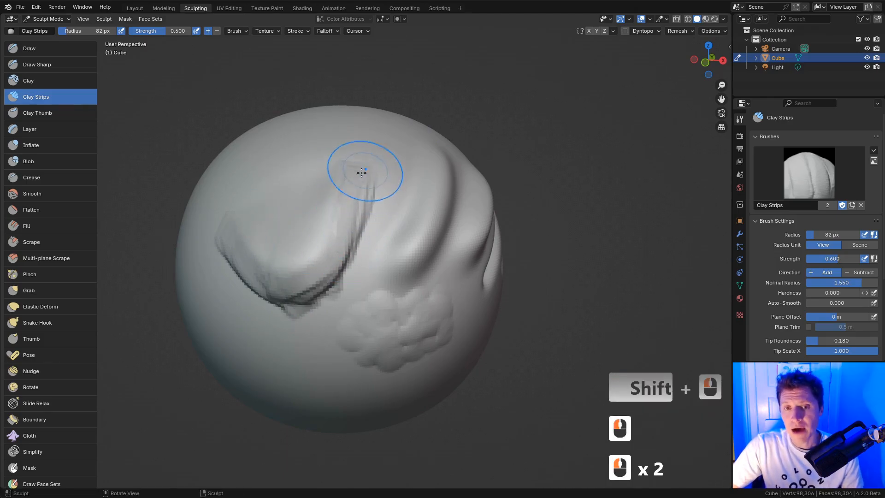
pyautogui.moveTo(350, 259); pyautogui.dragTo(289, 291)
pyautogui.moveTo(242, 249); pyautogui.dragTo(280, 281)
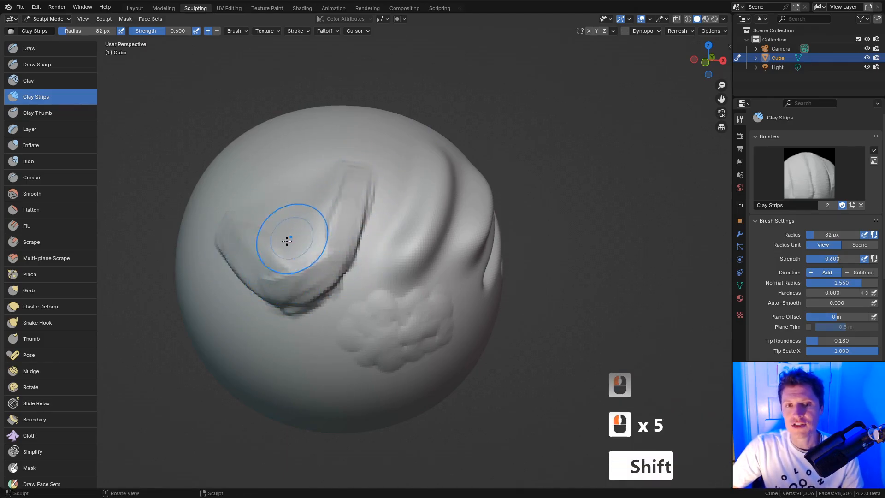
pyautogui.keyDown('shift'); pyautogui.moveTo(286, 241); pyautogui.dragTo(309, 203); pyautogui.keyUp('shift')
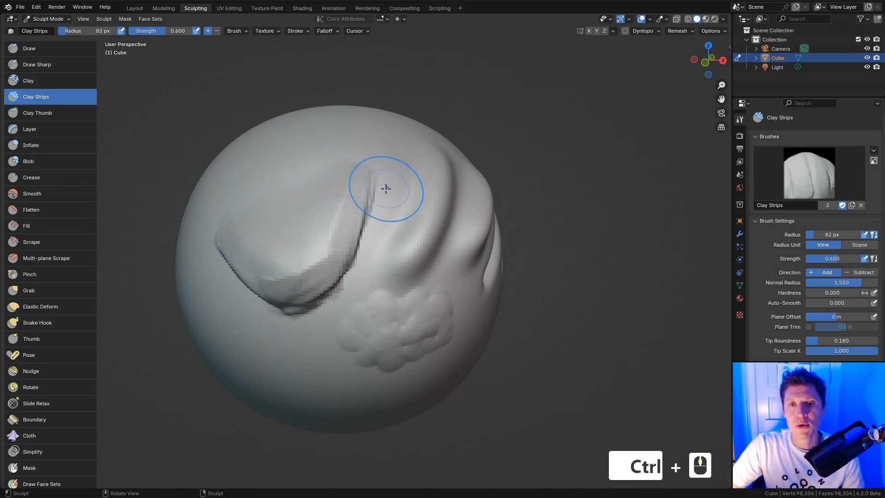
# Fill the smoothed middle of the patch with further Clay Strips strokes running along its length
pyautogui.keyDown('ctrl'); pyautogui.moveTo(385, 187); pyautogui.dragTo(327, 250, button='middle'); pyautogui.keyUp('ctrl')
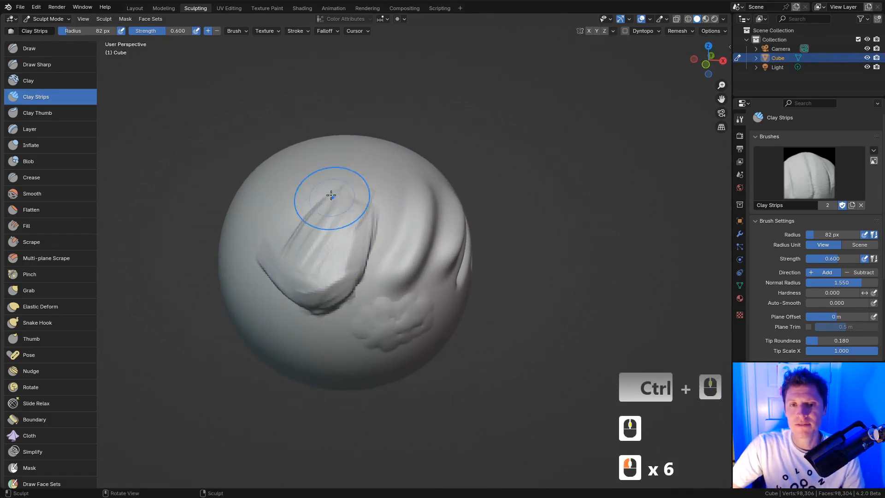
pyautogui.moveTo(340, 221); pyautogui.dragTo(335, 261)
pyautogui.moveTo(336, 261); pyautogui.dragTo(356, 249, button='middle')
pyautogui.moveTo(343, 244); pyautogui.dragTo(337, 224)
pyautogui.moveTo(338, 225); pyautogui.dragTo(329, 258)
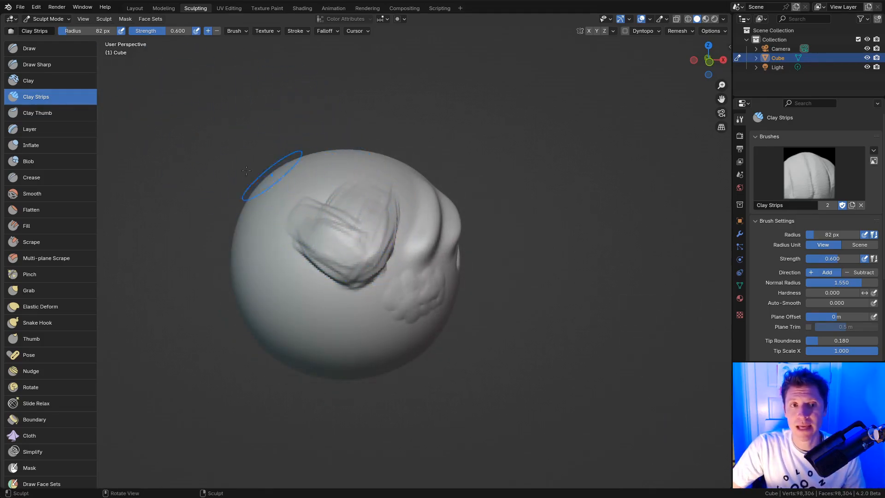
# With the Clay Thumb brush at 65 px radius, make two short strokes on the smooth area below the strip patch
pyautogui.click(49, 115)
pyautogui.keyDown('ctrl'); pyautogui.moveTo(331, 261); pyautogui.dragTo(335, 220, button='middle'); pyautogui.keyUp('ctrl')
pyautogui.moveTo(335, 220)
pyautogui.keyDown('shift'); pyautogui.mouseDown(button='middle')
pyautogui.moveTo(336, 211)
pyautogui.moveTo(325, 223)
pyautogui.mouseUp(button='middle'); pyautogui.keyUp('shift')
pyautogui.press('f')
pyautogui.click(308, 243)
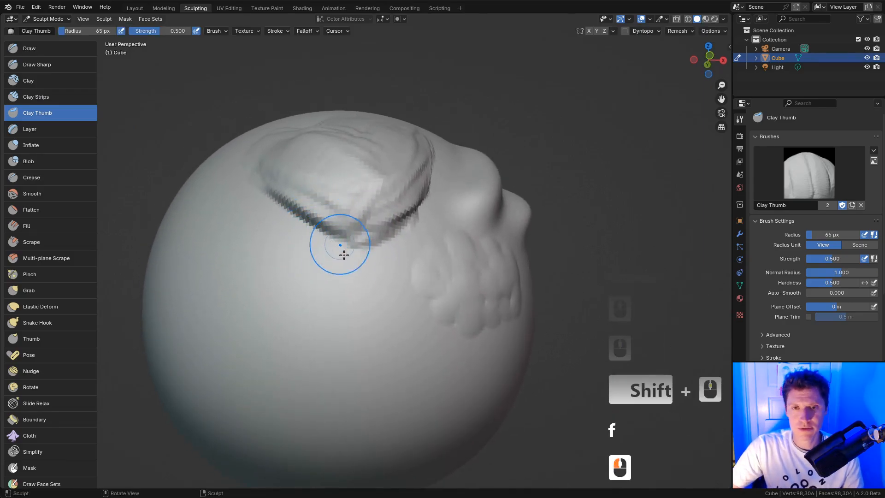
pyautogui.moveTo(374, 281)
pyautogui.mouseDown()
pyautogui.moveTo(383, 288)
pyautogui.moveTo(374, 302)
pyautogui.mouseUp()
pyautogui.moveTo(358, 301)
pyautogui.mouseDown()
pyautogui.moveTo(344, 297)
pyautogui.moveTo(352, 276)
pyautogui.mouseUp()
# Set the Clay Thumb radius to 86 px and push more strokes together into a pinched lump below the strip patch
pyautogui.press('f')
pyautogui.click(344, 289)
pyautogui.moveTo(310, 255); pyautogui.dragTo(348, 276)
pyautogui.moveTo(326, 295); pyautogui.dragTo(362, 292)
pyautogui.moveTo(378, 330); pyautogui.dragTo(366, 289)
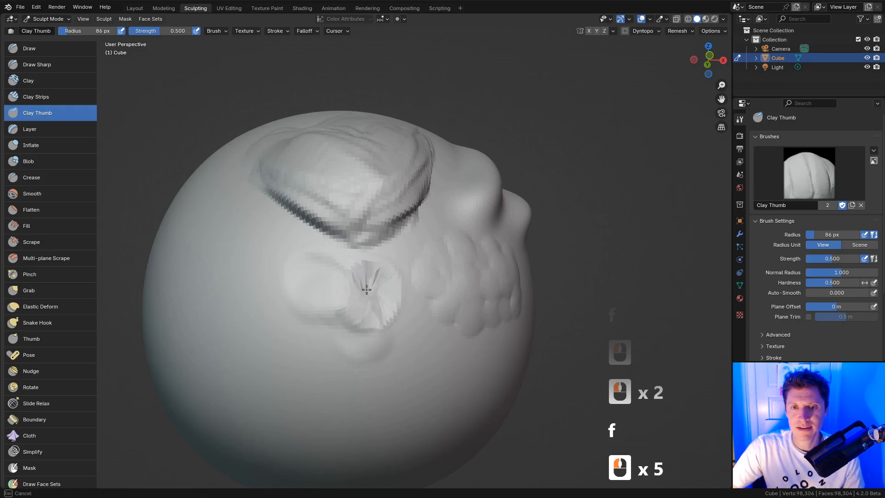
# Start pushing clay with Clay Thumb strokes over the ridge nearest the strip patch
pyautogui.moveTo(423, 297); pyautogui.dragTo(422, 281, button='middle')
pyautogui.moveTo(427, 270)
pyautogui.mouseDown(button='middle')
pyautogui.moveTo(410, 261)
pyautogui.moveTo(390, 270)
pyautogui.mouseUp(button='middle')
pyautogui.moveTo(385, 273); pyautogui.dragTo(351, 269)
pyautogui.keyDown('ctrl'); pyautogui.moveTo(347, 267); pyautogui.dragTo(391, 238, button='middle'); pyautogui.keyUp('ctrl')
pyautogui.moveTo(417, 222); pyautogui.dragTo(375, 252, button='middle')
pyautogui.moveTo(360, 258); pyautogui.dragTo(353, 276)
# Build up that ridge's lower end into a raised lump with repeated downward Clay Thumb strokes
pyautogui.moveTo(371, 230)
pyautogui.mouseDown()
pyautogui.moveTo(370, 272)
pyautogui.moveTo(372, 262)
pyautogui.mouseUp()
pyautogui.moveTo(383, 221); pyautogui.dragTo(372, 253)
pyautogui.moveTo(386, 211); pyautogui.dragTo(375, 244)
pyautogui.moveTo(416, 195); pyautogui.dragTo(383, 255, button='middle')
pyautogui.moveTo(383, 253); pyautogui.dragTo(356, 295)
pyautogui.moveTo(372, 223); pyautogui.dragTo(367, 226)
pyautogui.moveTo(416, 233); pyautogui.dragTo(450, 198, button='middle')
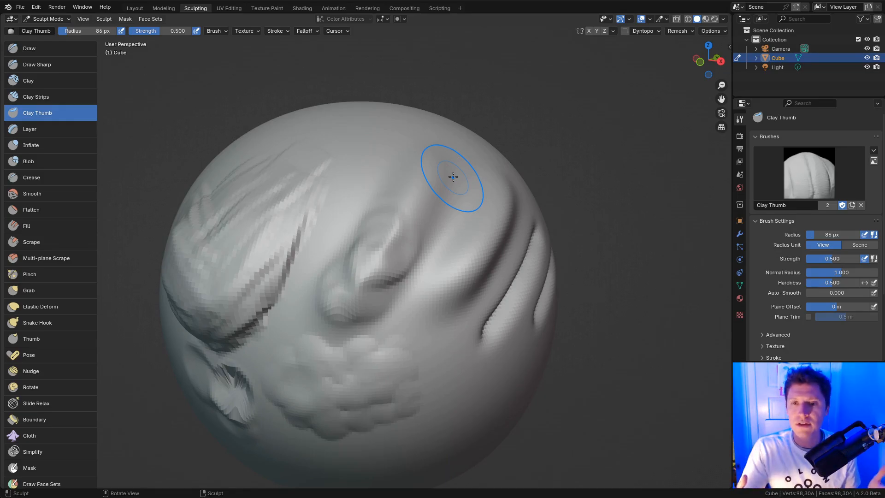
# Set Clay Thumb strength to 0.273 and radius to 66 px, and stroke down the upper part of the reworked ridge
pyautogui.hotkey('shift', 'f')
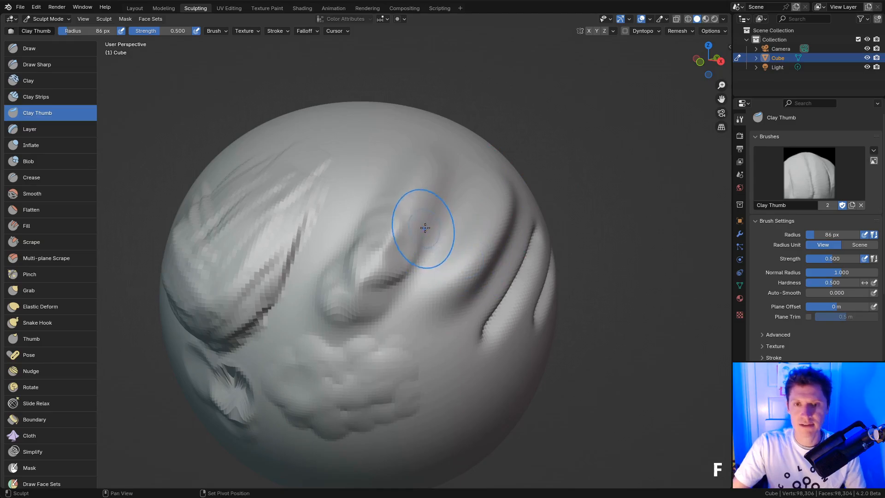
pyautogui.click(413, 228)
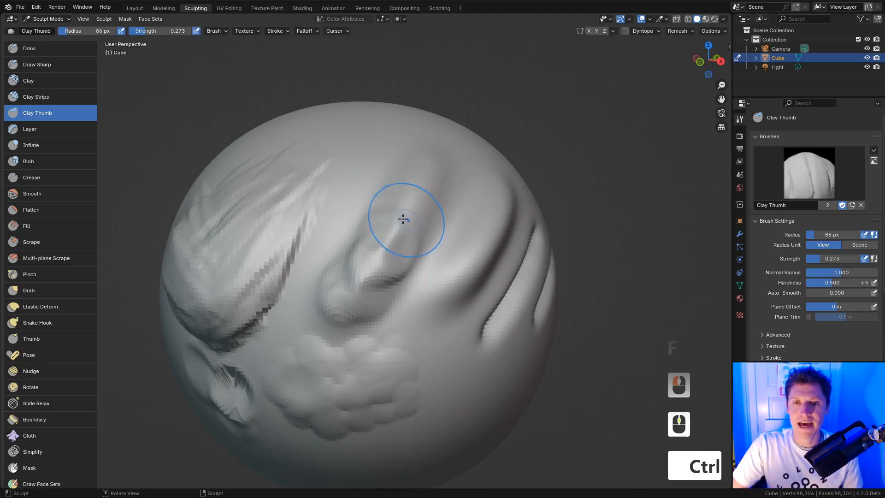
pyautogui.moveTo(403, 220); pyautogui.dragTo(397, 234, button='middle')
pyautogui.keyDown('ctrl'); pyautogui.moveTo(397, 249); pyautogui.dragTo(389, 239, button='middle'); pyautogui.keyUp('ctrl')
pyautogui.press('f')
pyautogui.click(376, 237)
pyautogui.moveTo(387, 232)
pyautogui.mouseDown()
pyautogui.moveTo(391, 256)
pyautogui.moveTo(397, 201)
pyautogui.moveTo(366, 235)
pyautogui.mouseUp()
pyautogui.moveTo(417, 207); pyautogui.dragTo(406, 230)
pyautogui.moveTo(423, 199); pyautogui.dragTo(411, 230)
pyautogui.moveTo(428, 203); pyautogui.dragTo(417, 258)
pyautogui.moveTo(424, 242); pyautogui.dragTo(411, 276)
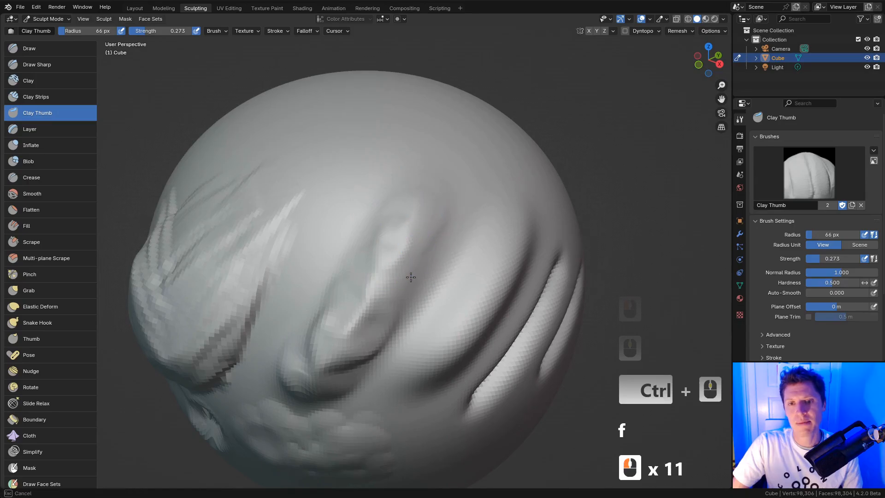
# Make three short, soft Clay Thumb strokes toward the lower end of the reworked ridge
pyautogui.moveTo(435, 246); pyautogui.dragTo(396, 243, button='middle')
pyautogui.moveTo(316, 235); pyautogui.dragTo(281, 264)
pyautogui.moveTo(295, 249); pyautogui.dragTo(274, 269)
pyautogui.moveTo(274, 270); pyautogui.dragTo(258, 290)
# Set the Clay Thumb radius to 80 px and apply soft strokes around the ridge's upper end
pyautogui.moveTo(268, 285)
pyautogui.mouseDown(button='middle')
pyautogui.moveTo(306, 256)
pyautogui.moveTo(326, 280)
pyautogui.mouseUp(button='middle')
pyautogui.press('f')
pyautogui.click(381, 187)
pyautogui.moveTo(381, 187)
pyautogui.mouseDown(button='middle')
pyautogui.moveTo(350, 215)
pyautogui.moveTo(308, 283)
pyautogui.moveTo(316, 276)
pyautogui.mouseUp(button='middle')
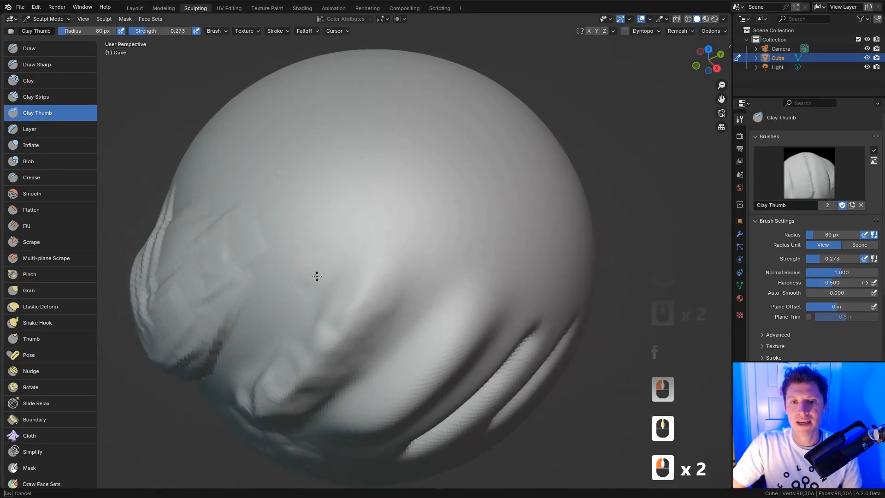
pyautogui.moveTo(414, 258); pyautogui.dragTo(410, 265)
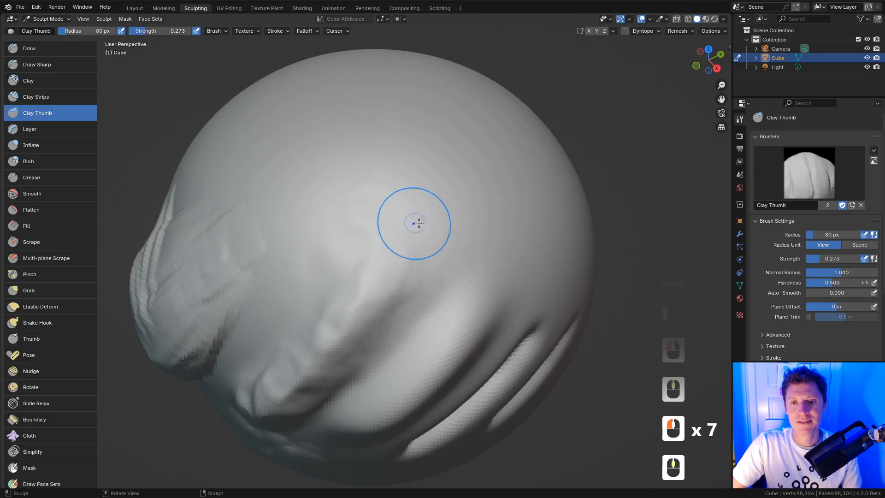
# Extend the ridge with two longer Clay Thumb strokes running down from its upper end
pyautogui.moveTo(415, 223); pyautogui.dragTo(440, 229, button='middle')
pyautogui.moveTo(400, 227); pyautogui.dragTo(377, 272)
pyautogui.moveTo(374, 268); pyautogui.dragTo(352, 323)
pyautogui.moveTo(394, 276); pyautogui.dragTo(463, 232, button='middle')
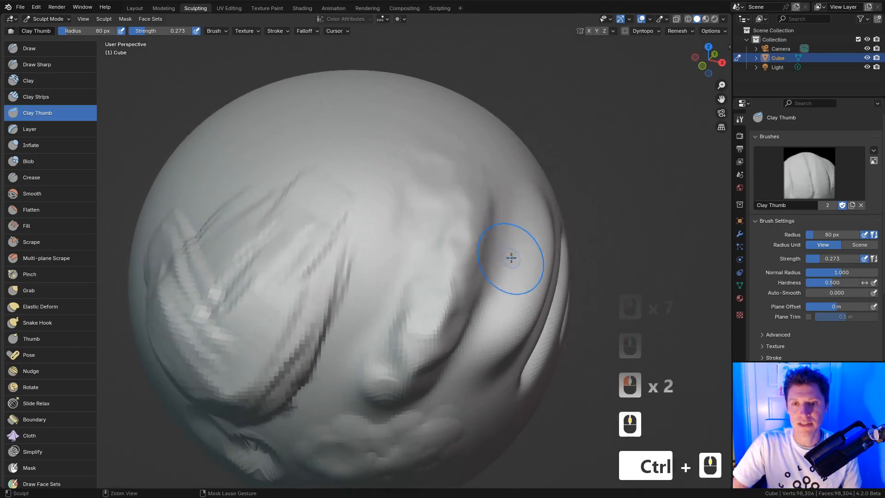
# Add soft Clay Thumb strokes on the slope between the strip patch and the ridge, and around the ridge's top
pyautogui.keyDown('ctrl'); pyautogui.moveTo(510, 256); pyautogui.dragTo(511, 304, button='middle'); pyautogui.keyUp('ctrl')
pyautogui.moveTo(518, 277); pyautogui.dragTo(504, 206, button='middle')
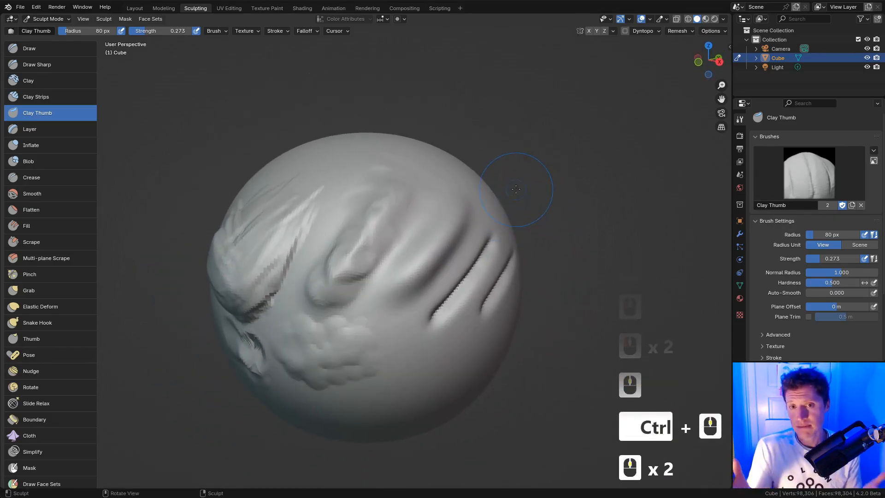
pyautogui.moveTo(395, 162)
pyautogui.mouseDown(button='middle')
pyautogui.moveTo(385, 191)
pyautogui.moveTo(405, 206)
pyautogui.mouseUp(button='middle')
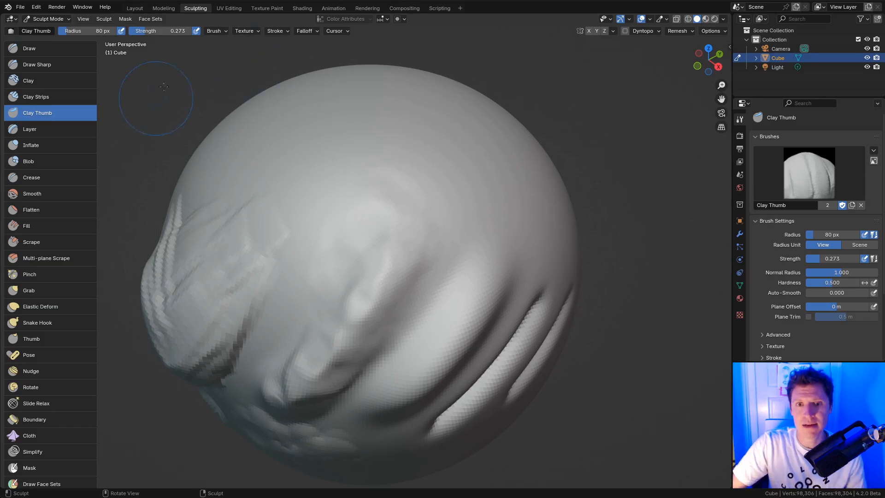
pyautogui.moveTo(349, 240)
pyautogui.mouseDown()
pyautogui.moveTo(344, 270)
pyautogui.moveTo(313, 290)
pyautogui.mouseUp()
pyautogui.moveTo(336, 240); pyautogui.dragTo(323, 254)
pyautogui.moveTo(351, 197); pyautogui.dragTo(393, 209)
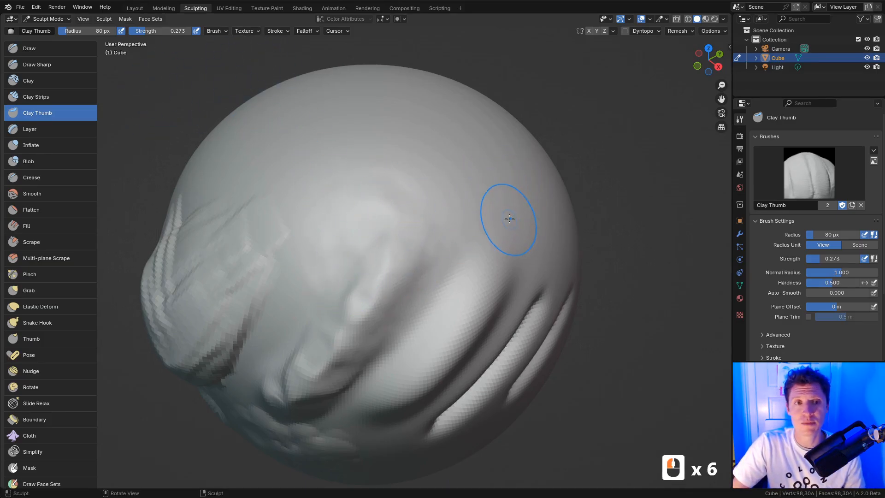
# With the Layer brush at 97 px radius, raise a flat disc on the smooth area above the grooves
pyautogui.keyDown('ctrl'); pyautogui.moveTo(510, 219); pyautogui.dragTo(539, 161, button='middle'); pyautogui.keyUp('ctrl')
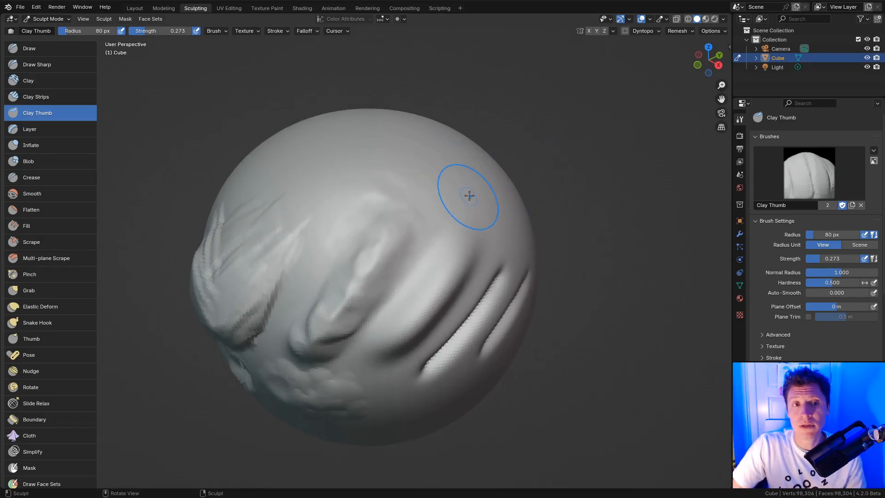
pyautogui.click(66, 132)
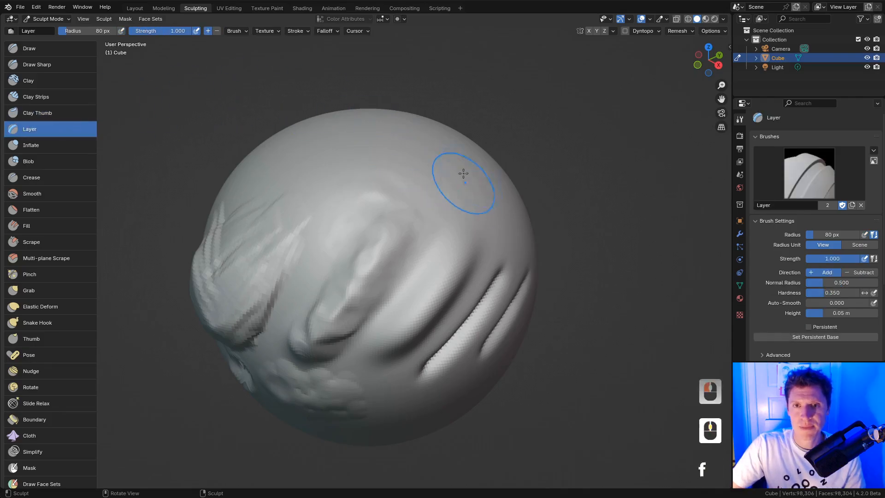
pyautogui.press('f')
pyautogui.moveTo(463, 163)
pyautogui.mouseDown(button='middle')
pyautogui.moveTo(464, 175)
pyautogui.moveTo(450, 177)
pyautogui.mouseUp(button='middle')
pyautogui.click(466, 169)
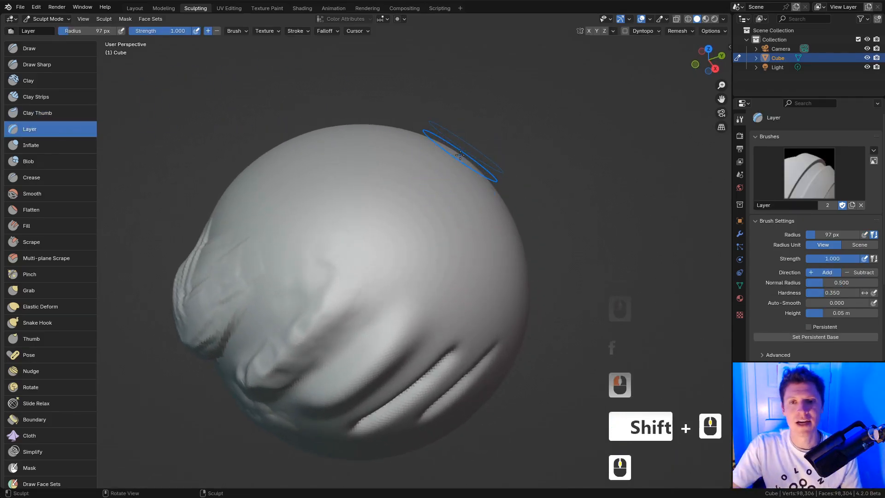
pyautogui.moveTo(430, 202); pyautogui.dragTo(434, 220)
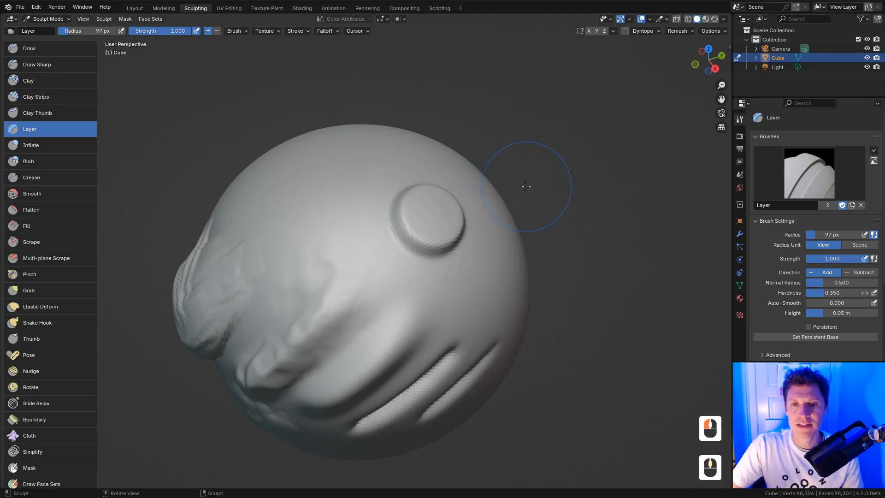
# Raise two more flat discs around the first one with the Layer brush at 97 px radius, keeping its current height
pyautogui.moveTo(526, 186); pyautogui.dragTo(460, 241, button='middle')
pyautogui.moveTo(475, 258); pyautogui.dragTo(476, 273)
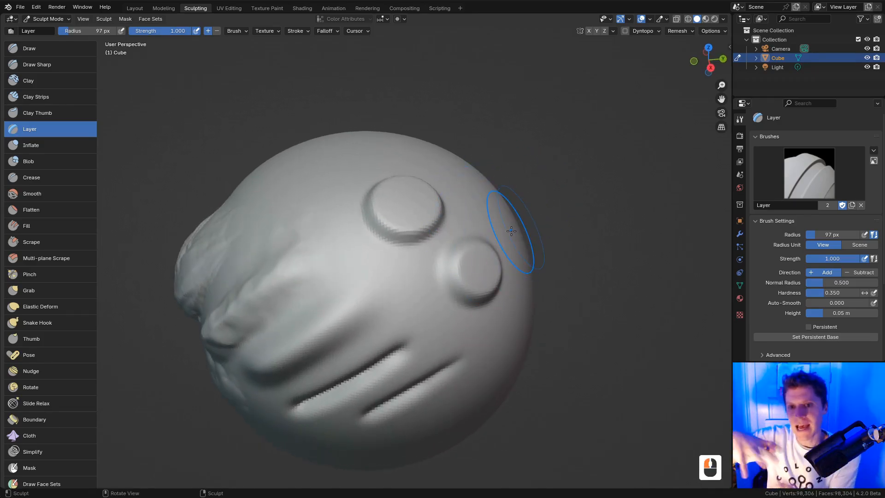
pyautogui.moveTo(592, 174); pyautogui.dragTo(316, 79, button='middle')
pyautogui.click(238, 31)
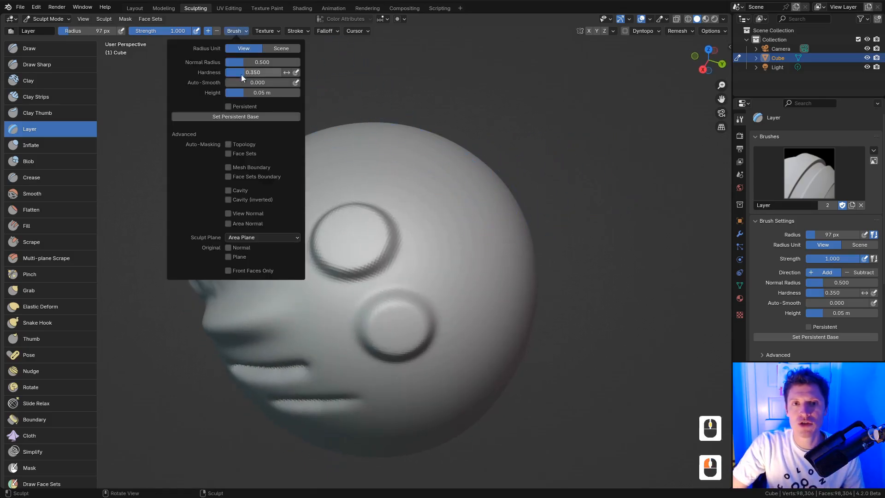
pyautogui.moveTo(415, 207); pyautogui.dragTo(428, 249, button='middle')
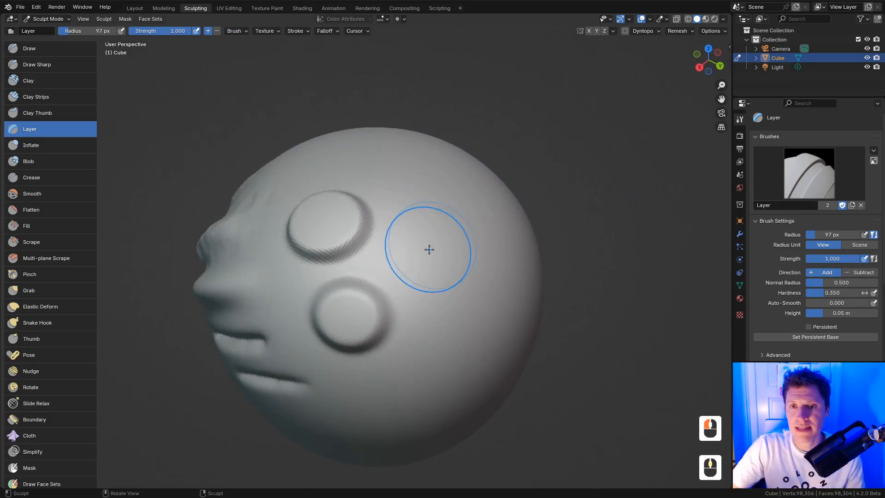
pyautogui.moveTo(429, 249); pyautogui.dragTo(446, 249)
pyautogui.moveTo(447, 248); pyautogui.dragTo(527, 195, button='middle')
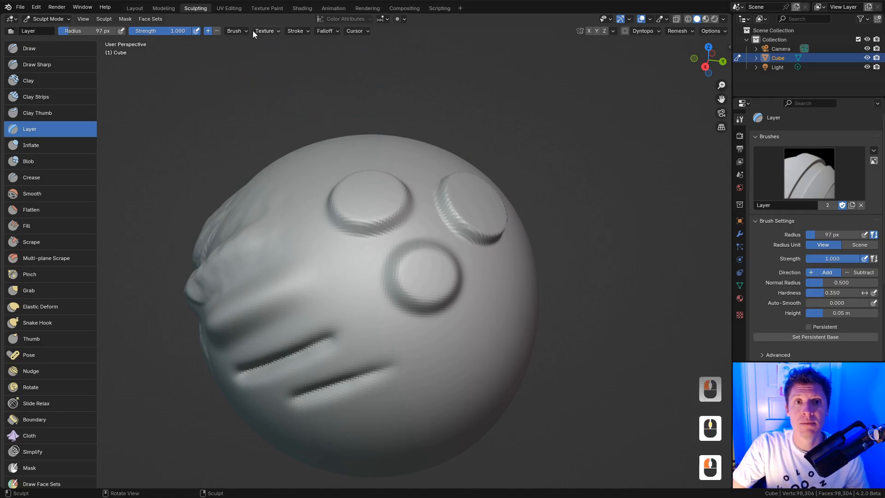
# Set the Layer brush height to 0.101 m and radius to 94 px, and raise a taller disc below the three low ones
pyautogui.click(238, 31)
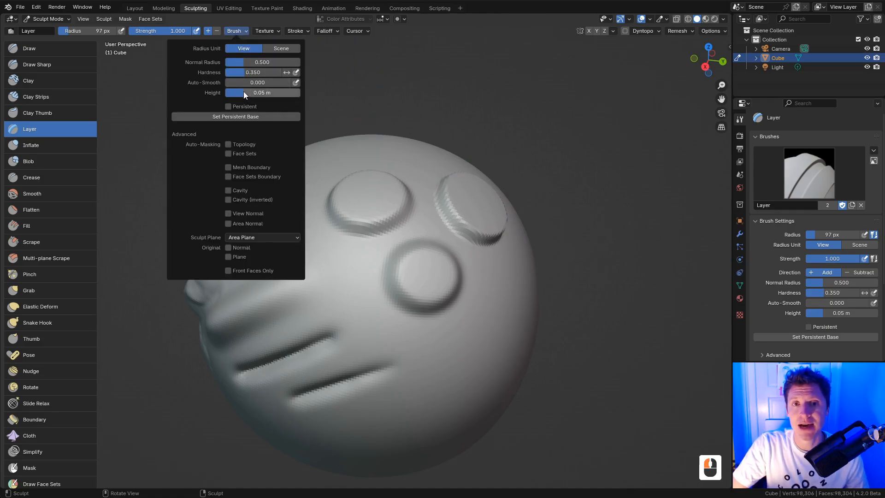
pyautogui.moveTo(243, 91); pyautogui.dragTo(273, 94)
pyautogui.moveTo(484, 325); pyautogui.dragTo(482, 301, button='middle')
pyautogui.press('f')
pyautogui.click(482, 302)
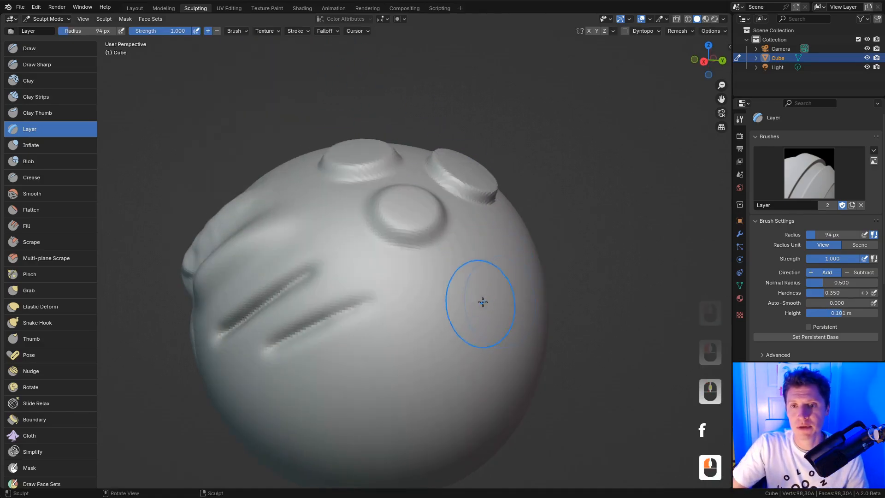
pyautogui.moveTo(482, 303)
pyautogui.mouseDown()
pyautogui.moveTo(488, 286)
pyautogui.moveTo(476, 308)
pyautogui.moveTo(467, 290)
pyautogui.mouseUp()
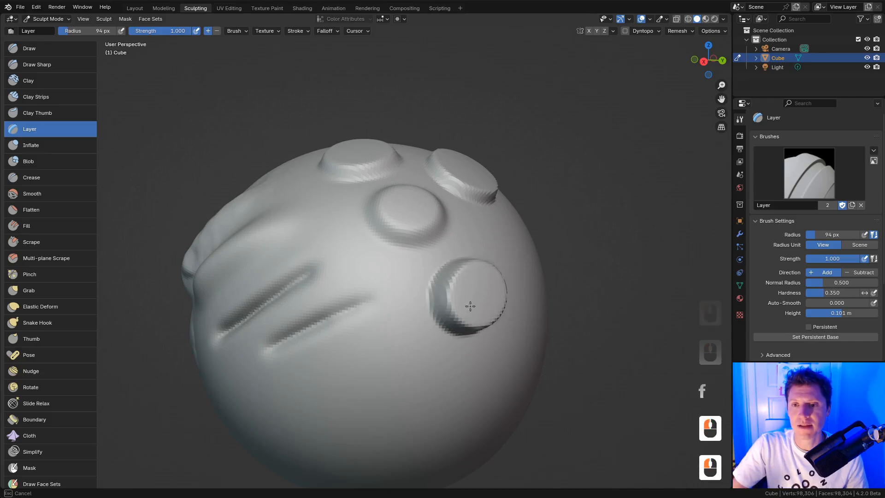
pyautogui.moveTo(466, 291); pyautogui.dragTo(594, 240, button='middle')
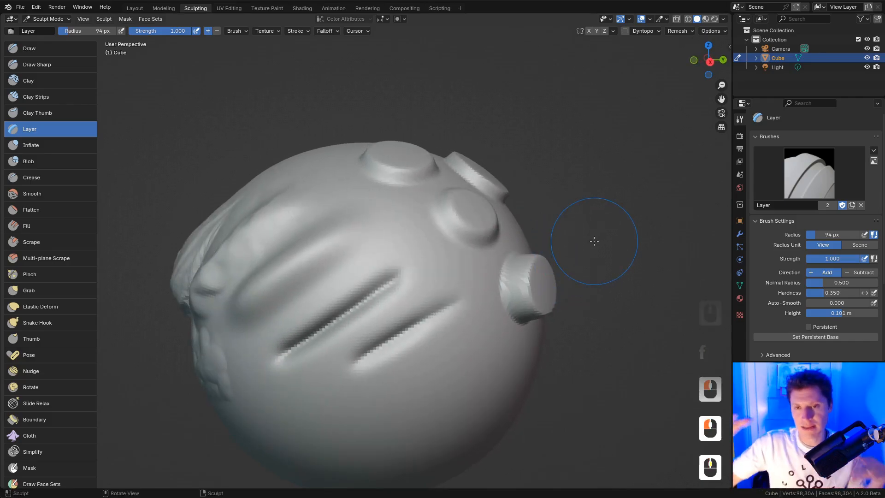
# Raise a second tall Layer disc on the smooth area beside the first tall one
pyautogui.moveTo(618, 205); pyautogui.dragTo(504, 247, button='middle')
pyautogui.moveTo(503, 247); pyautogui.dragTo(479, 258)
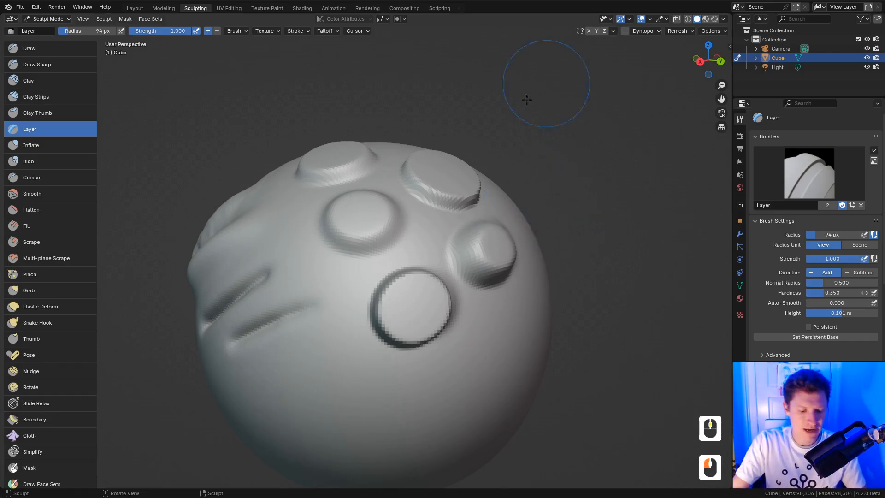
pyautogui.moveTo(446, 194); pyautogui.dragTo(449, 168)
# With the Draw brush inverted at 94 px radius, hollow out the tops of the two upper low discs
pyautogui.click(79, 51)
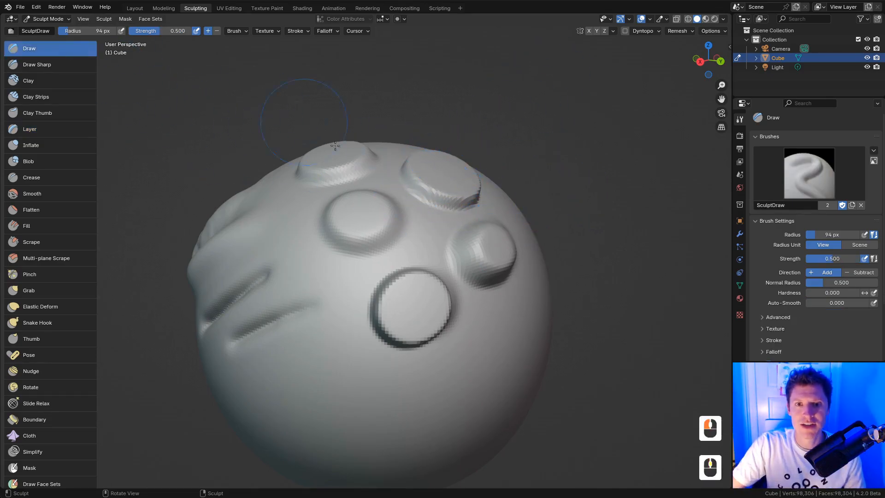
pyautogui.moveTo(338, 186)
pyautogui.mouseDown(button='middle')
pyautogui.moveTo(362, 236)
pyautogui.moveTo(355, 251)
pyautogui.mouseUp(button='middle')
pyautogui.keyDown('ctrl'); pyautogui.moveTo(355, 251); pyautogui.dragTo(363, 258); pyautogui.keyUp('ctrl')
pyautogui.moveTo(453, 241); pyautogui.dragTo(428, 231, button='middle')
pyautogui.moveTo(437, 263)
pyautogui.keyDown('ctrl'); pyautogui.mouseDown()
pyautogui.moveTo(444, 262)
pyautogui.moveTo(428, 263)
pyautogui.mouseUp(); pyautogui.keyUp('ctrl')
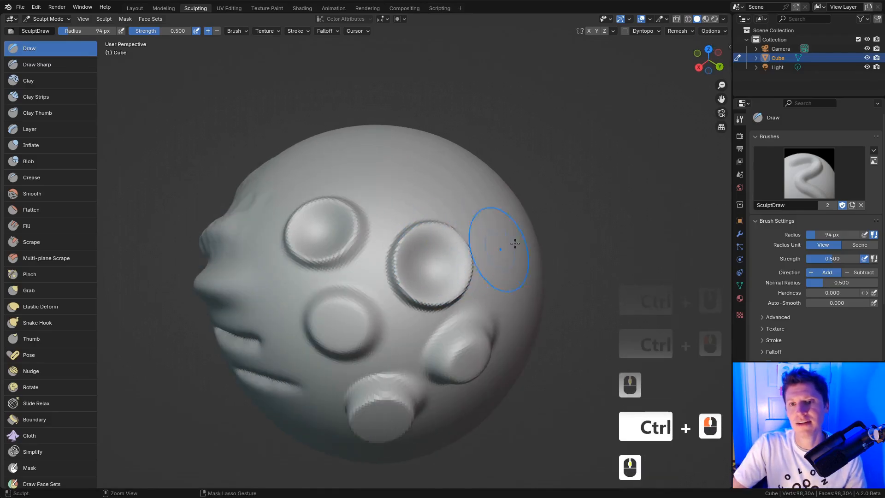
# Set the Draw radius to 58 px and carve a dimple into the top of the second tall disc
pyautogui.moveTo(512, 245); pyautogui.dragTo(517, 203, button='middle')
pyautogui.press('f')
pyautogui.click(390, 264)
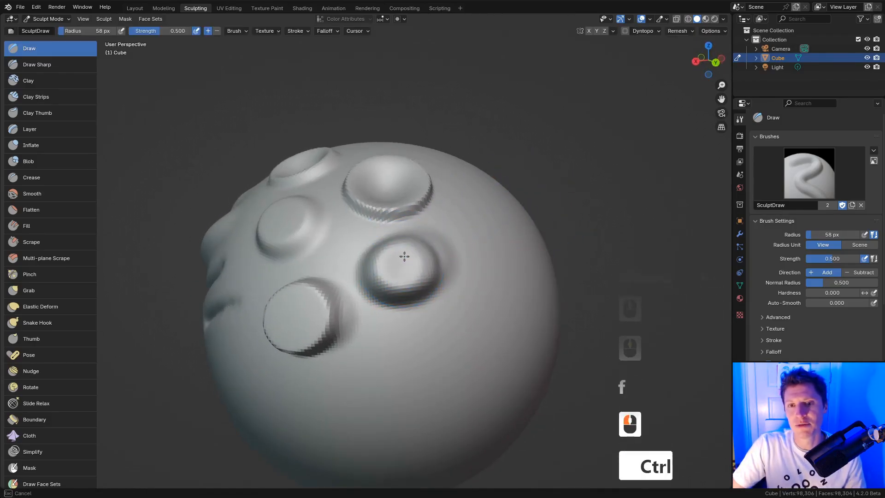
pyautogui.keyDown('ctrl'); pyautogui.moveTo(401, 260); pyautogui.dragTo(404, 265); pyautogui.keyUp('ctrl')
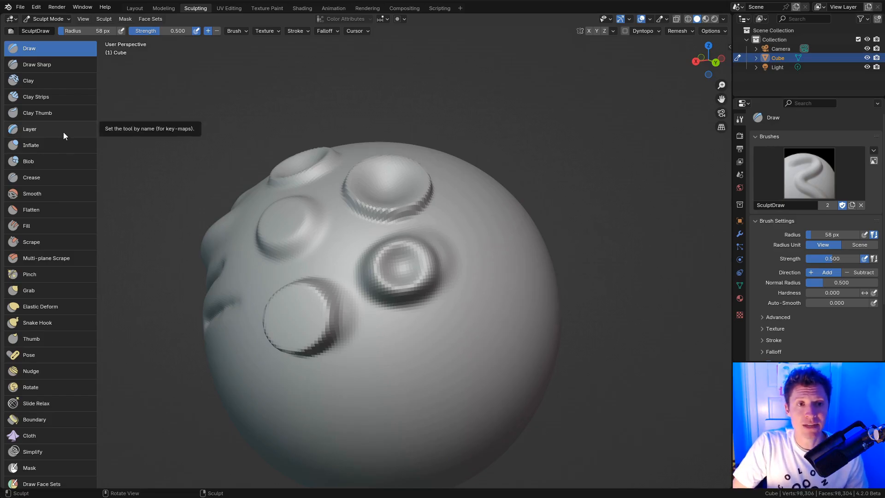
# With the Inflate brush at 100 px radius, swell a round bulge below the tall discs and a wide ridge beneath it
pyautogui.click(56, 145)
pyautogui.moveTo(423, 292); pyautogui.dragTo(429, 251, button='middle')
pyautogui.press('f')
pyautogui.click(423, 263)
pyautogui.moveTo(436, 248); pyautogui.dragTo(424, 239)
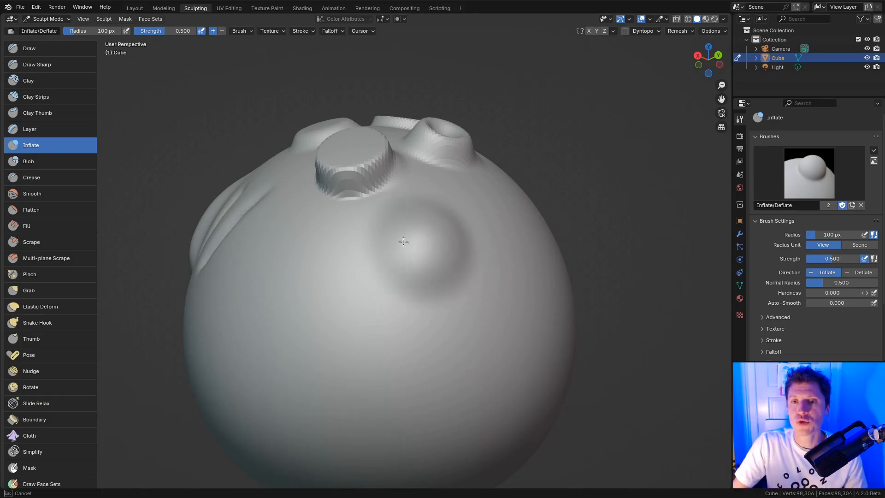
pyautogui.moveTo(420, 267); pyautogui.dragTo(437, 250)
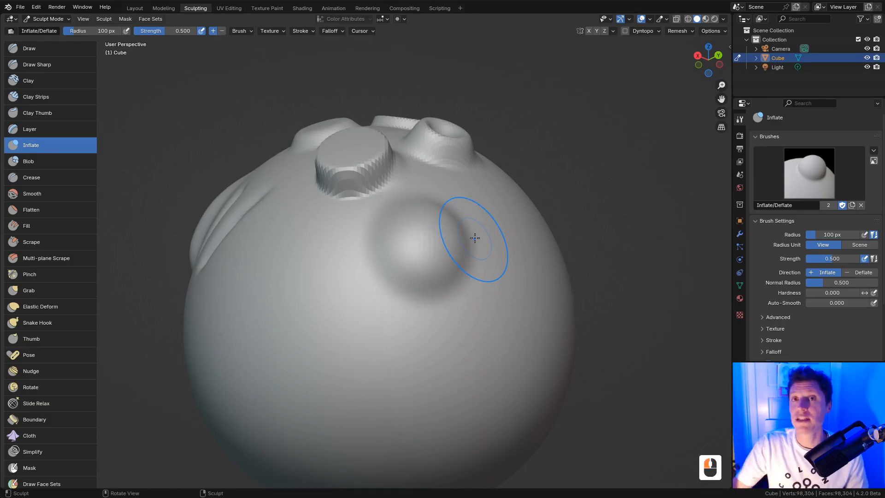
pyautogui.moveTo(408, 247)
pyautogui.mouseDown()
pyautogui.moveTo(408, 258)
pyautogui.moveTo(440, 241)
pyautogui.mouseUp()
pyautogui.moveTo(408, 307); pyautogui.dragTo(429, 292, button='middle')
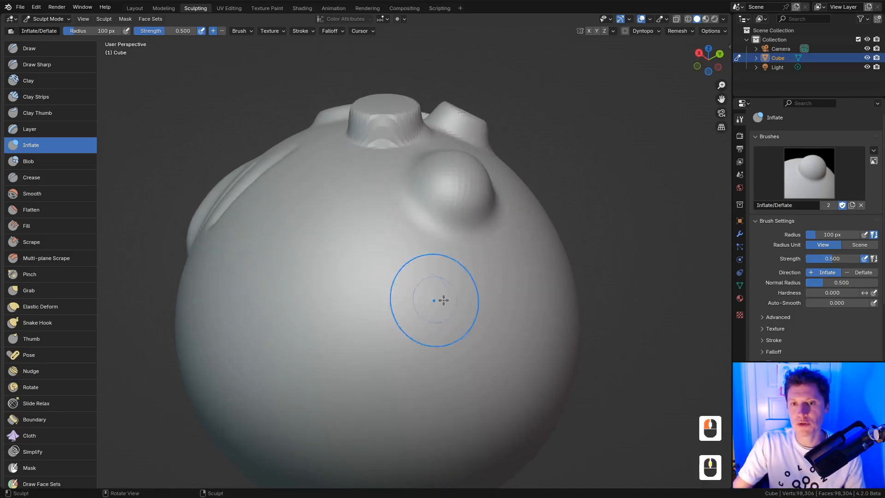
pyautogui.moveTo(440, 300)
pyautogui.mouseDown()
pyautogui.moveTo(472, 283)
pyautogui.moveTo(334, 303)
pyautogui.moveTo(500, 280)
pyautogui.mouseUp()
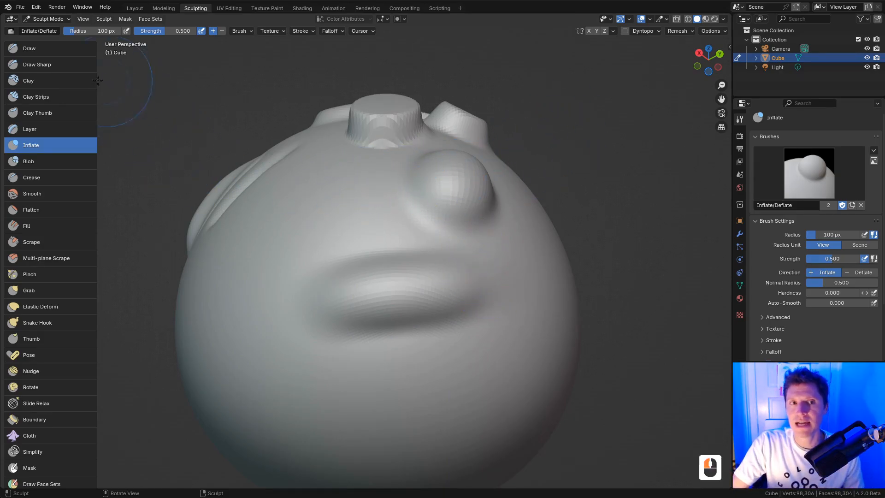
# Switch to the Draw Sharp brush for the smooth area beside the existing grooves
pyautogui.click(62, 70)
pyautogui.moveTo(279, 225)
pyautogui.mouseDown(button='middle')
pyautogui.moveTo(306, 243)
pyautogui.moveTo(371, 227)
pyautogui.mouseUp(button='middle')
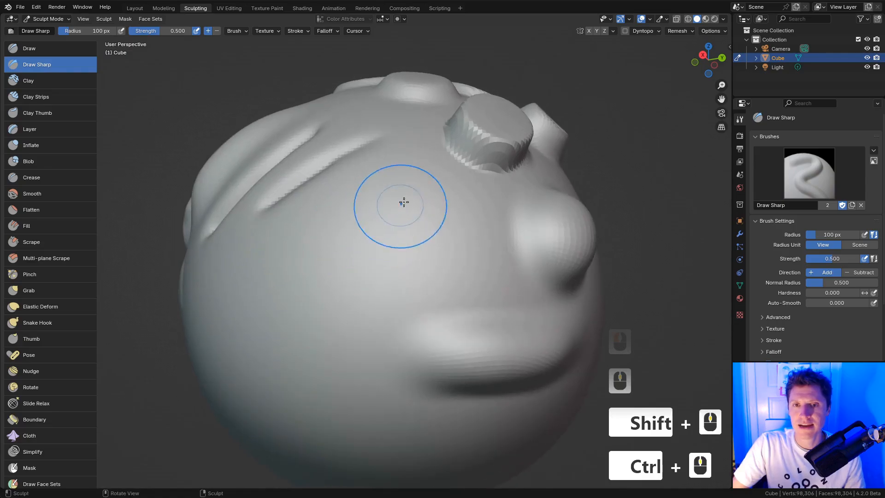
# Try a diagonal Draw Sharp stroke at 100 px radius beside the grooves and undo it
pyautogui.moveTo(408, 195); pyautogui.dragTo(315, 263)
pyautogui.moveTo(441, 218)
pyautogui.mouseDown(button='middle')
pyautogui.moveTo(452, 198)
pyautogui.moveTo(401, 208)
pyautogui.mouseUp(button='middle')
pyautogui.hotkey('ctrl', 'z')
pyautogui.hotkey('ctrl', 'z')
# Carve a deep diagonal groove parallel to the existing ones with inverted Draw Sharp strokes at 84 px radius, and examine its edges up close
pyautogui.keyDown('ctrl'); pyautogui.click(440, 175); pyautogui.keyUp('ctrl')
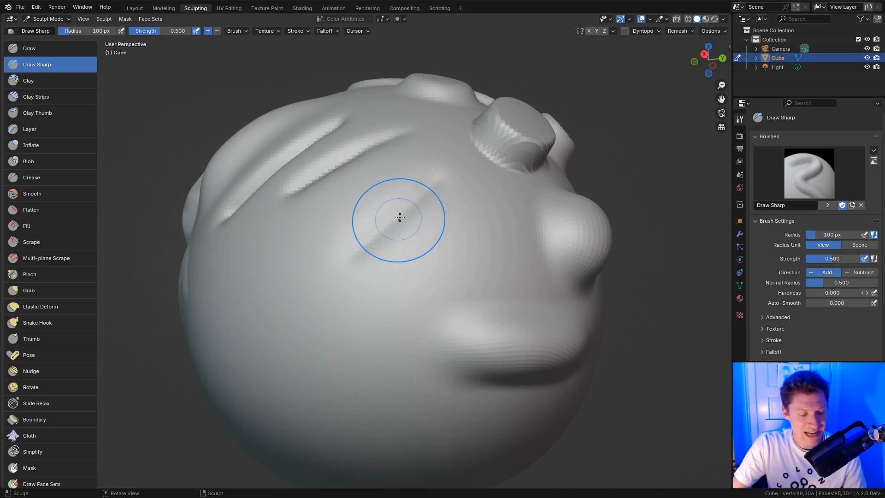
pyautogui.moveTo(317, 192); pyautogui.dragTo(317, 194, button='middle')
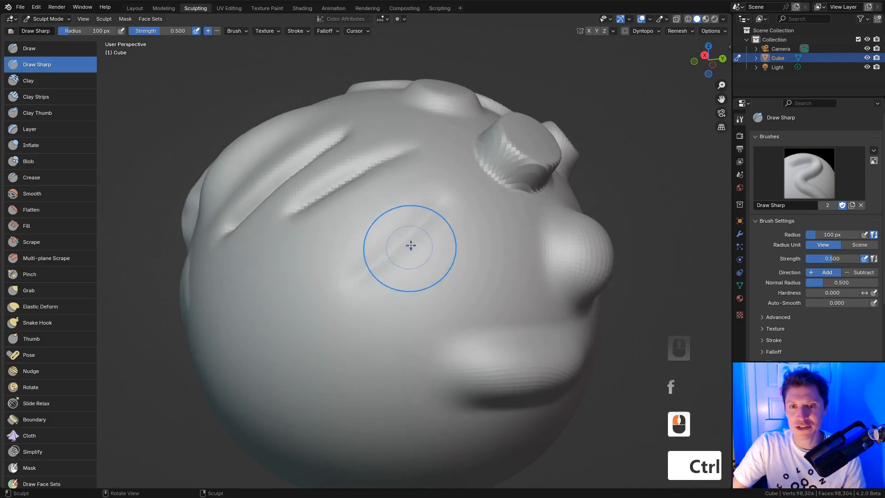
pyautogui.keyDown('ctrl'); pyautogui.moveTo(334, 294); pyautogui.dragTo(449, 197); pyautogui.keyUp('ctrl')
pyautogui.moveTo(331, 298)
pyautogui.keyDown('ctrl'); pyautogui.mouseDown()
pyautogui.moveTo(459, 188)
pyautogui.moveTo(343, 287)
pyautogui.mouseUp(); pyautogui.keyUp('ctrl')
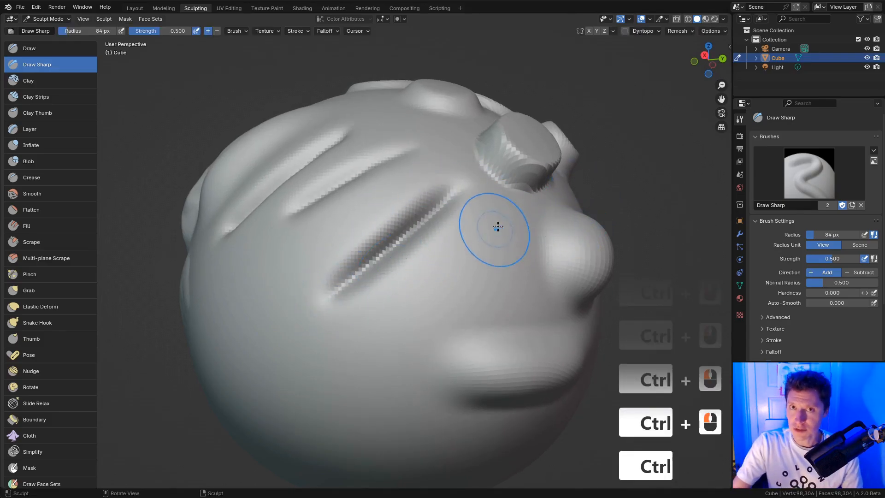
pyautogui.scroll(5, 478, 233)
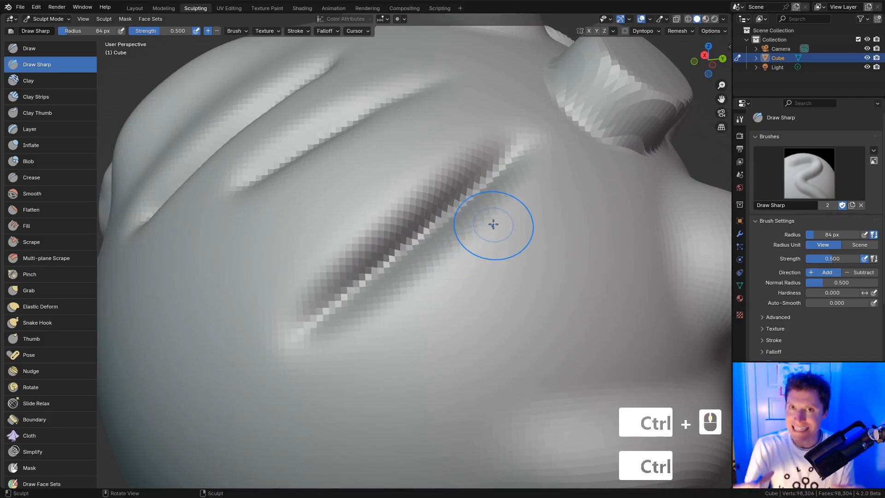
pyautogui.moveTo(599, 193)
pyautogui.mouseDown(button='middle')
pyautogui.moveTo(533, 227)
pyautogui.moveTo(547, 190)
pyautogui.moveTo(521, 224)
pyautogui.moveTo(528, 249)
pyautogui.mouseUp(button='middle')
pyautogui.moveTo(527, 249)
pyautogui.mouseDown(button='middle')
pyautogui.moveTo(533, 276)
pyautogui.moveTo(507, 256)
pyautogui.moveTo(544, 273)
pyautogui.mouseUp(button='middle')
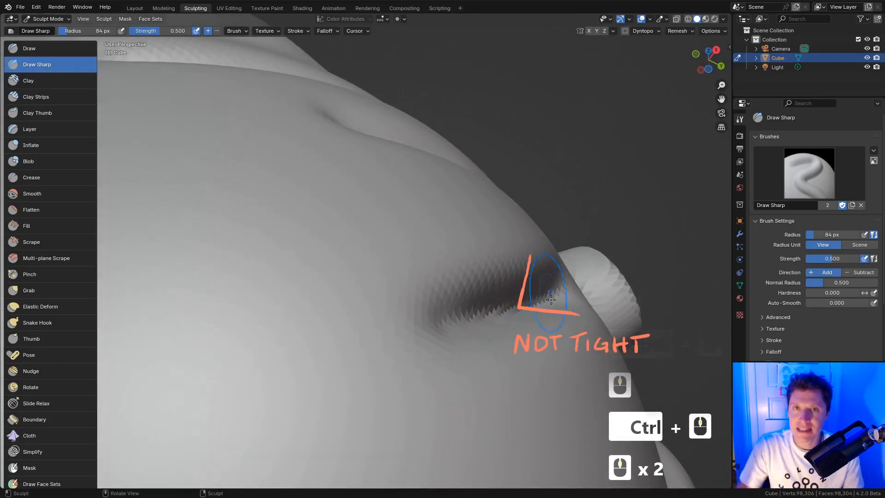
# Tighten the new groove by running several Inflate strokes at 93 px radius back and forth along its length
pyautogui.moveTo(552, 263); pyautogui.dragTo(424, 229, button='middle')
pyautogui.click(79, 147)
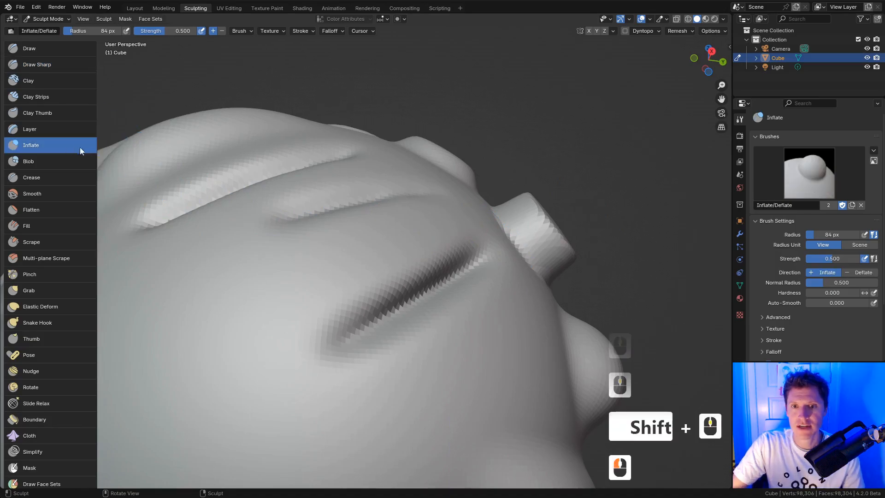
pyautogui.moveTo(465, 318)
pyautogui.mouseDown(button='middle')
pyautogui.moveTo(442, 299)
pyautogui.moveTo(461, 258)
pyautogui.mouseUp(button='middle')
pyautogui.press('f')
pyautogui.click(481, 253)
pyautogui.moveTo(414, 274); pyautogui.dragTo(443, 246)
pyautogui.moveTo(443, 246); pyautogui.dragTo(361, 309)
pyautogui.moveTo(369, 304); pyautogui.dragTo(435, 250)
pyautogui.moveTo(392, 285); pyautogui.dragTo(339, 330)
pyautogui.moveTo(415, 272)
pyautogui.mouseDown()
pyautogui.moveTo(470, 226)
pyautogui.moveTo(424, 261)
pyautogui.moveTo(512, 219)
pyautogui.mouseUp()
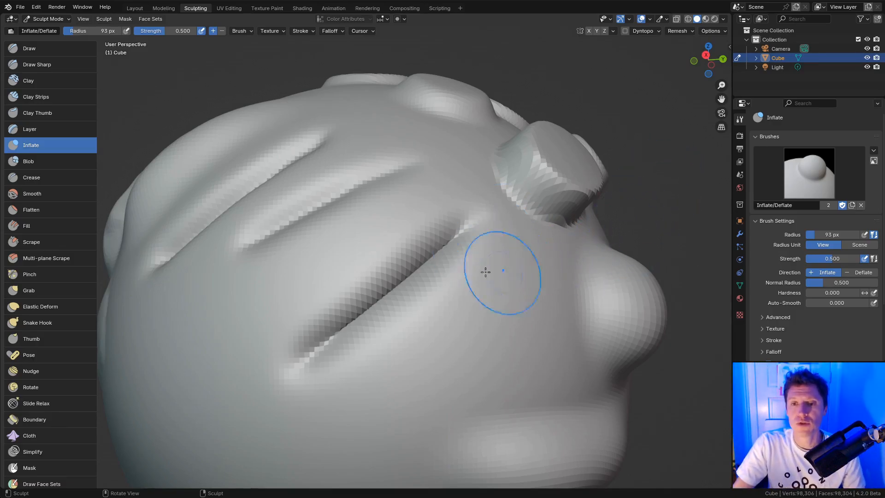
# Display the mesh in wireframe and examine the inflated groove's profile from the side
pyautogui.moveTo(487, 272); pyautogui.dragTo(521, 285, button='middle')
pyautogui.keyDown('ctrl'); pyautogui.moveTo(521, 285); pyautogui.dragTo(535, 230, button='middle'); pyautogui.keyUp('ctrl')
pyautogui.moveTo(535, 230); pyautogui.dragTo(562, 253, button='middle')
pyautogui.press('z')
pyautogui.keyDown('ctrl'); pyautogui.moveTo(514, 264); pyautogui.dragTo(670, 232, button='middle'); pyautogui.keyUp('ctrl')
# Undo and redo the Inflate strokes repeatedly to compare the groove's profile, and return to solid shading
pyautogui.hotkey('ctrl', 'z')
pyautogui.hotkey('ctrl', 'z')
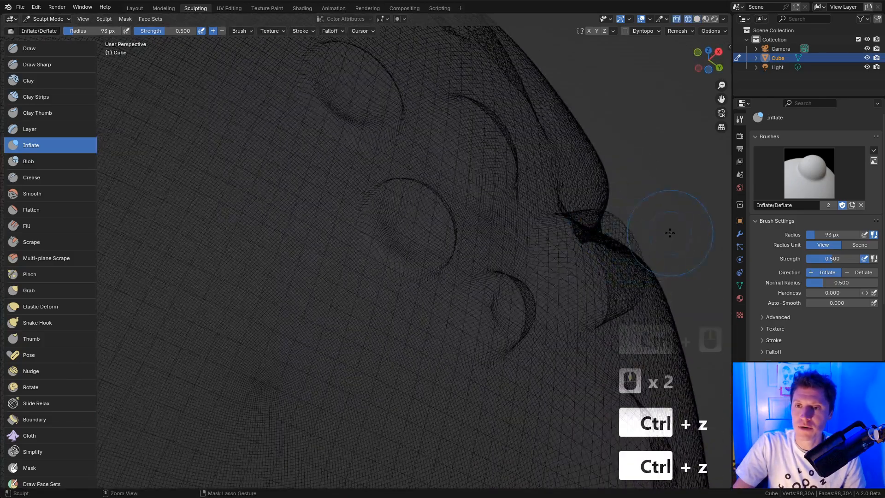
pyautogui.hotkey('ctrl', 'z')
pyautogui.hotkey('ctrl', 'shift', 'z')
pyautogui.hotkey('ctrl', 'shift', 'z')
pyautogui.hotkey('ctrl', 'shift', 'z')
pyautogui.hotkey('ctrl', 'shift', 'z')
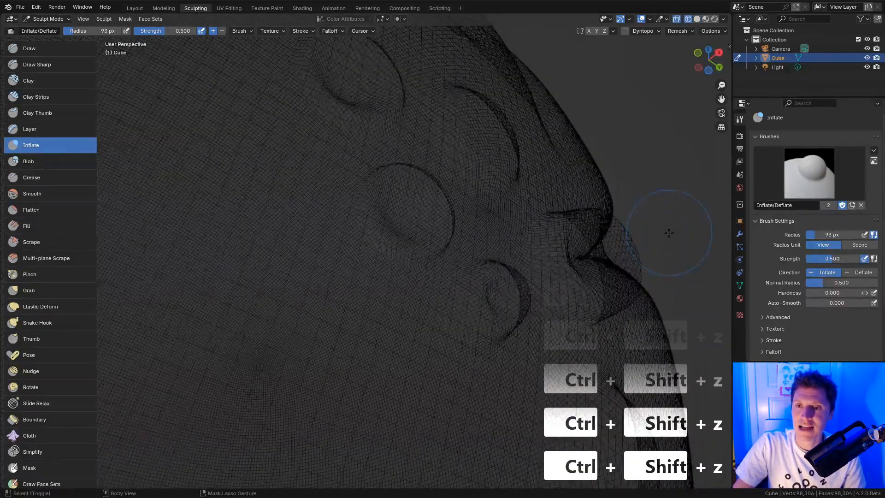
pyautogui.hotkey('ctrl', 'z')
pyautogui.hotkey('ctrl', 'z')
pyautogui.hotkey('ctrl', 'z')
pyautogui.press('z')
pyautogui.keyDown('ctrl'); pyautogui.moveTo(599, 240); pyautogui.dragTo(601, 276, button='middle'); pyautogui.keyUp('ctrl')
# With the Blob brush at 93 px radius, raise a round ball on the smooth area beside the inflated bulge
pyautogui.moveTo(600, 277); pyautogui.dragTo(558, 255, button='middle')
pyautogui.moveTo(558, 255); pyautogui.dragTo(545, 240, button='middle')
pyautogui.press('f')
pyautogui.click(529, 256)
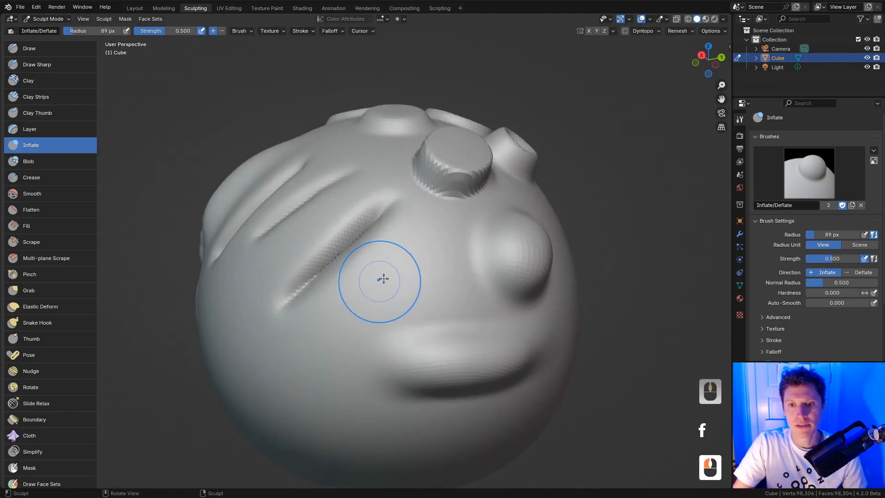
pyautogui.moveTo(381, 278); pyautogui.dragTo(364, 269, button='middle')
pyautogui.click(40, 161)
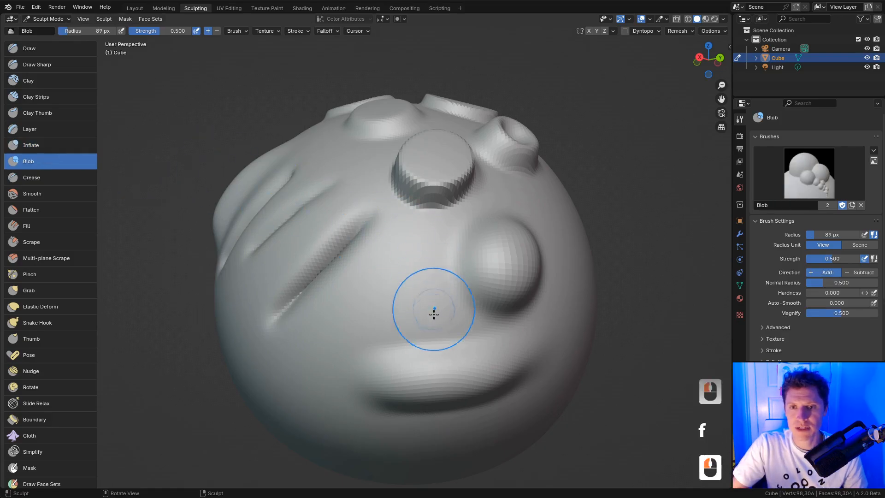
pyautogui.moveTo(419, 296); pyautogui.dragTo(474, 276, button='middle')
pyautogui.moveTo(550, 247); pyautogui.dragTo(502, 244, button='middle')
pyautogui.moveTo(502, 244)
pyautogui.mouseDown()
pyautogui.moveTo(490, 235)
pyautogui.moveTo(504, 229)
pyautogui.moveTo(493, 236)
pyautogui.moveTo(502, 253)
pyautogui.moveTo(517, 248)
pyautogui.mouseUp()
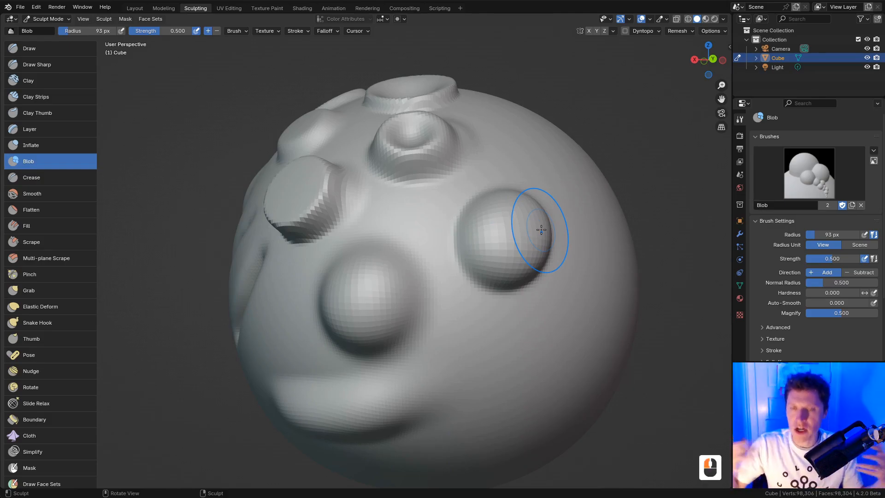
# Try an Inflate stroke at 127 px radius on the smooth area below the blob ball and undo it
pyautogui.keyDown('ctrl'); pyautogui.moveTo(582, 248); pyautogui.dragTo(580, 227, button='middle'); pyautogui.keyUp('ctrl')
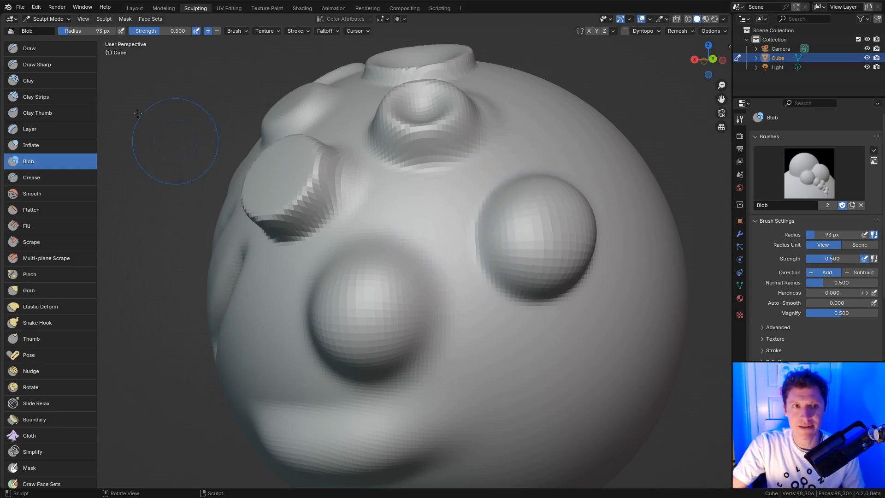
pyautogui.click(57, 145)
pyautogui.press('f')
pyautogui.click(502, 310)
pyautogui.moveTo(509, 364)
pyautogui.mouseDown()
pyautogui.moveTo(527, 351)
pyautogui.moveTo(526, 372)
pyautogui.moveTo(492, 357)
pyautogui.moveTo(555, 347)
pyautogui.moveTo(495, 364)
pyautogui.moveTo(556, 357)
pyautogui.mouseUp()
pyautogui.hotkey('ctrl', 'z')
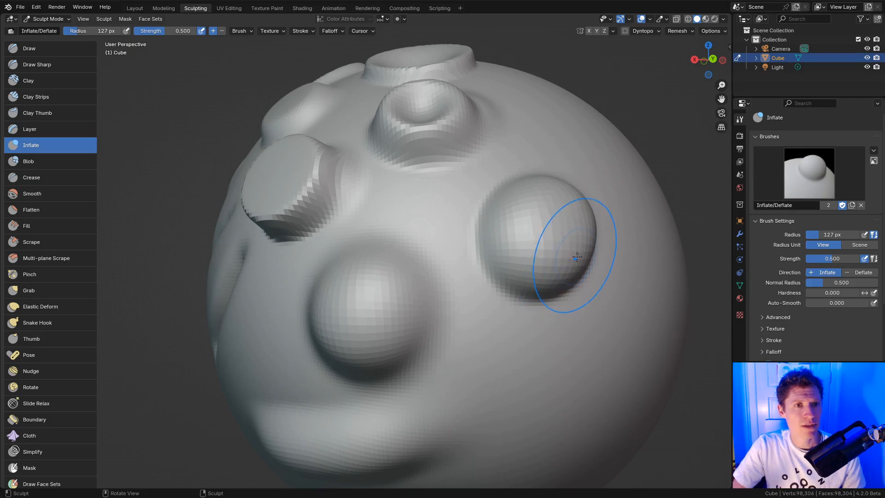
pyautogui.hotkey('ctrl', 'z')
# Switch to the Crease brush, reduce its radius to 72 px and set its direction to Add
pyautogui.click(65, 178)
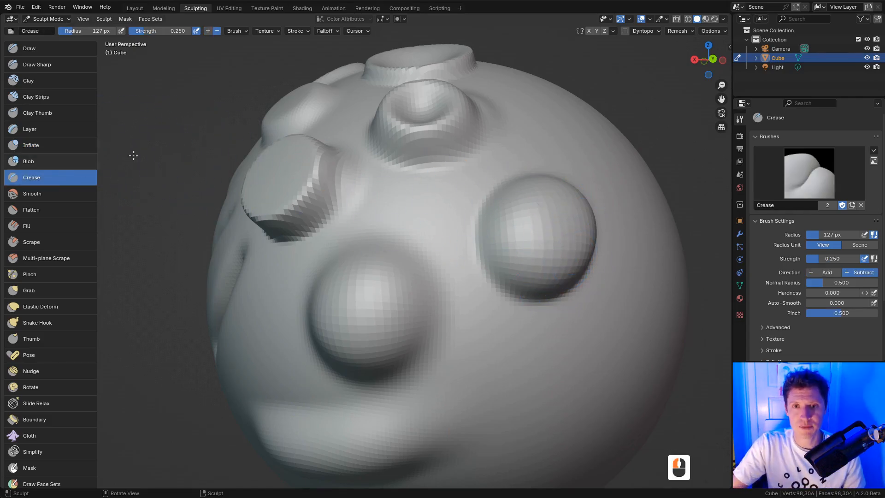
pyautogui.press('f')
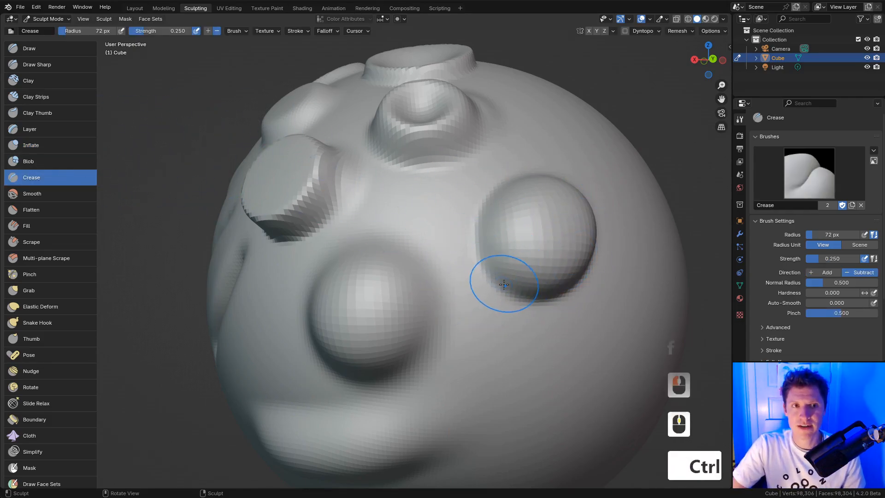
pyautogui.moveTo(503, 282); pyautogui.dragTo(499, 251, button='middle')
pyautogui.keyDown('ctrl'); pyautogui.moveTo(498, 251); pyautogui.dragTo(485, 265, button='middle'); pyautogui.keyUp('ctrl')
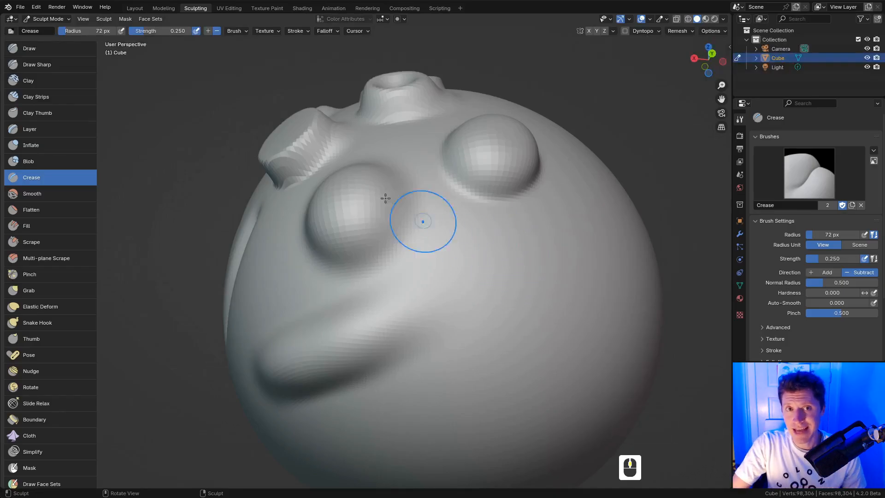
pyautogui.click(208, 31)
# Carve a sharp, pinched diagonal groove below the blob ball with repeated inverted Crease strokes along the same line
pyautogui.moveTo(464, 270); pyautogui.dragTo(455, 283, button='middle')
pyautogui.keyDown('ctrl'); pyautogui.moveTo(447, 301); pyautogui.dragTo(511, 272); pyautogui.keyUp('ctrl')
pyautogui.keyDown('ctrl'); pyautogui.moveTo(447, 302); pyautogui.dragTo(520, 266); pyautogui.keyUp('ctrl')
pyautogui.keyDown('ctrl'); pyautogui.moveTo(437, 302); pyautogui.dragTo(548, 255); pyautogui.keyUp('ctrl')
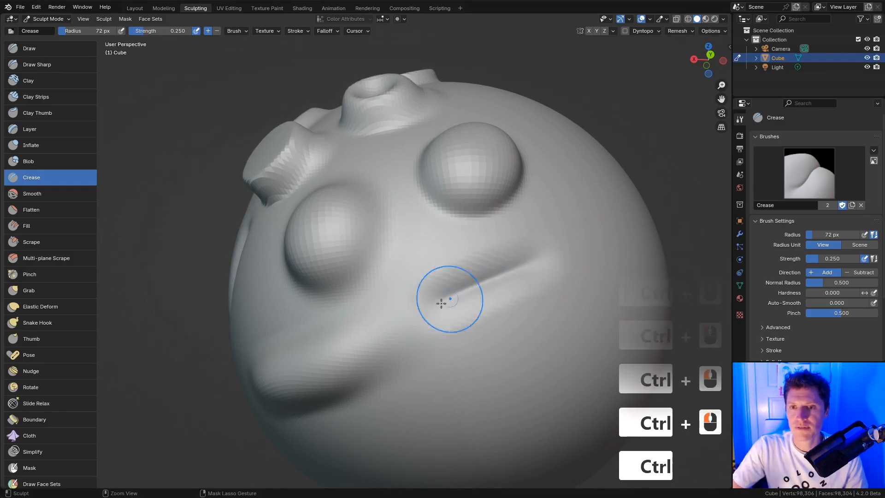
pyautogui.keyDown('ctrl'); pyautogui.moveTo(443, 300); pyautogui.dragTo(570, 245); pyautogui.keyUp('ctrl')
pyautogui.moveTo(571, 245)
pyautogui.keyDown('ctrl'); pyautogui.keyDown('shift'); pyautogui.mouseDown(button='middle')
pyautogui.moveTo(563, 253)
pyautogui.moveTo(489, 255)
pyautogui.moveTo(488, 246)
pyautogui.mouseUp(button='middle'); pyautogui.keyUp('shift'); pyautogui.keyUp('ctrl')
pyautogui.moveTo(399, 317)
pyautogui.keyDown('ctrl'); pyautogui.mouseDown()
pyautogui.moveTo(516, 265)
pyautogui.moveTo(456, 281)
pyautogui.moveTo(534, 256)
pyautogui.mouseUp(); pyautogui.keyUp('ctrl')
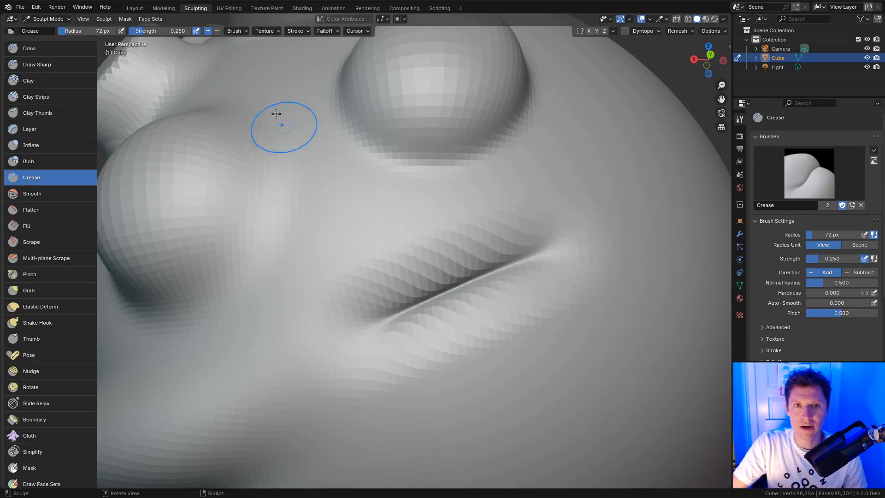
pyautogui.click(234, 31)
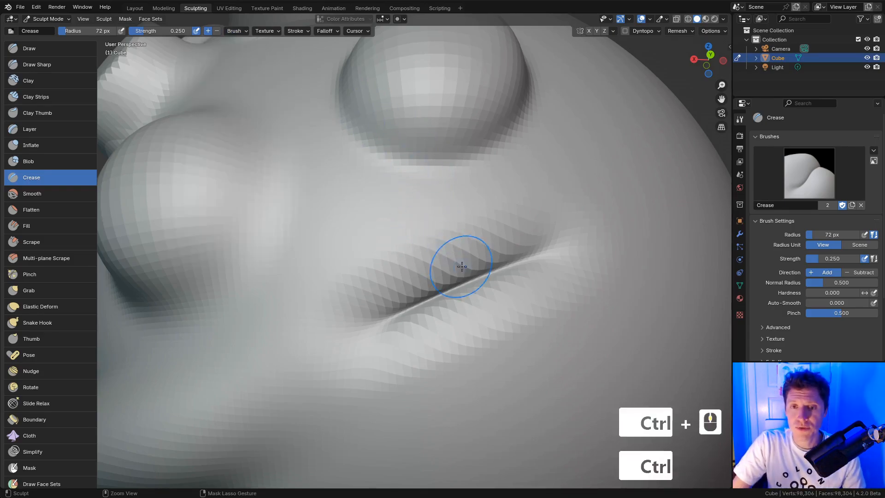
# With the Inflate brush at 81 px radius, dab repeatedly on the middle of the creased groove to swell its sides together
pyautogui.moveTo(459, 266)
pyautogui.keyDown('ctrl'); pyautogui.mouseDown(button='middle')
pyautogui.moveTo(474, 214)
pyautogui.moveTo(454, 230)
pyautogui.moveTo(482, 223)
pyautogui.mouseUp(button='middle'); pyautogui.keyUp('ctrl')
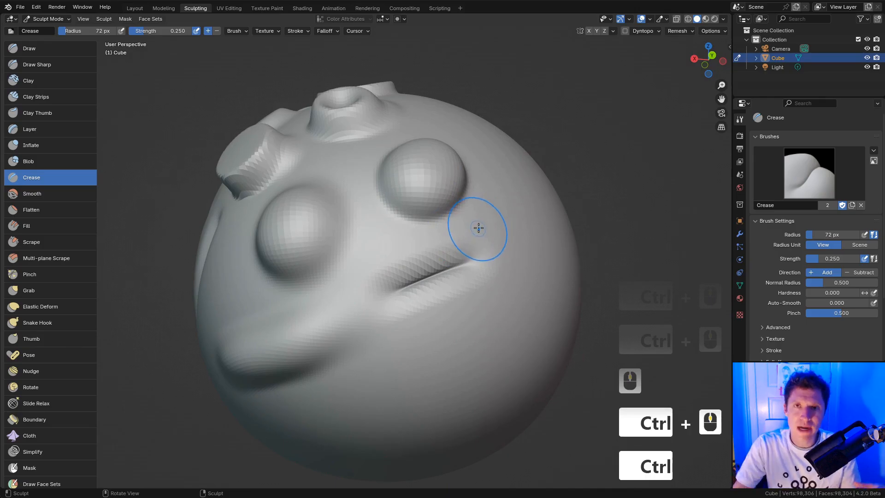
pyautogui.press('i')
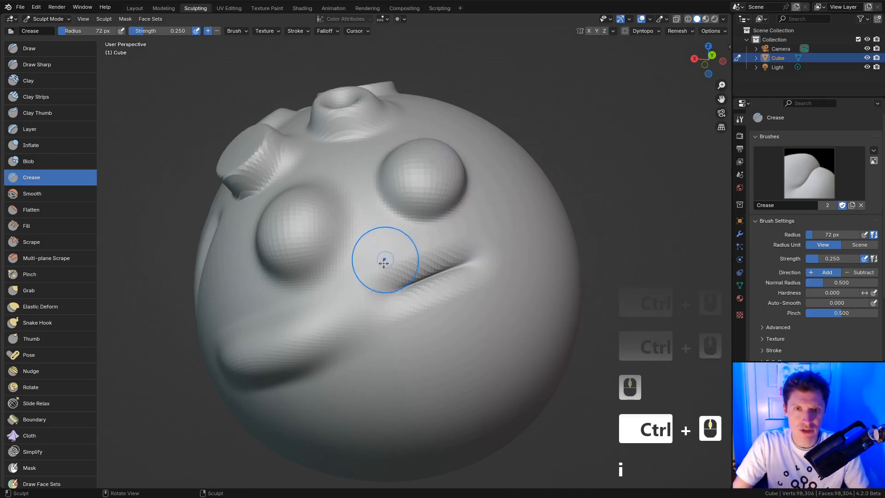
pyautogui.press('f')
pyautogui.click(399, 261)
pyautogui.click(443, 273)
pyautogui.click(442, 272)
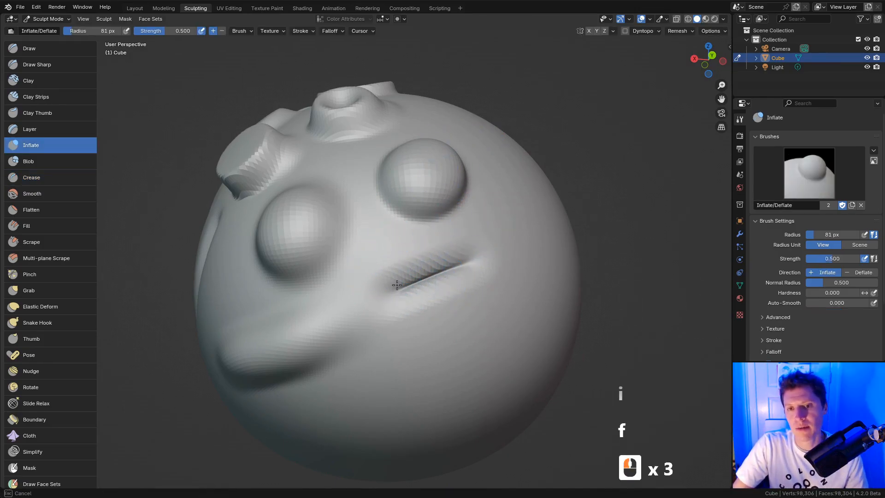
pyautogui.click(440, 273)
pyautogui.click(440, 272)
pyautogui.click(440, 272)
pyautogui.click(439, 271)
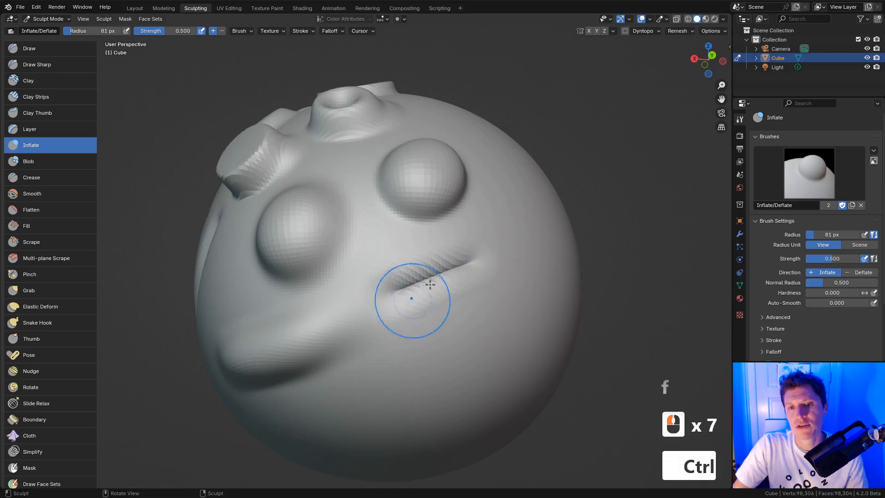
pyautogui.keyDown('ctrl'); pyautogui.moveTo(426, 281); pyautogui.dragTo(454, 290, button='middle'); pyautogui.keyUp('ctrl')
pyautogui.moveTo(454, 290); pyautogui.dragTo(438, 277, button='middle')
pyautogui.keyDown('ctrl'); pyautogui.moveTo(437, 276); pyautogui.dragTo(478, 265, button='middle'); pyautogui.keyUp('ctrl')
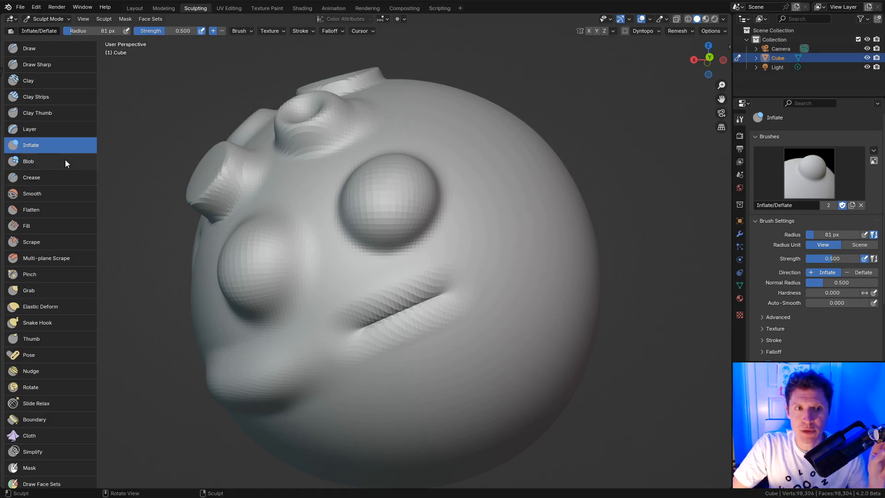
# Switch the active brush among Crease, Inflate and Clay Strips, ending on the Crease brush
pyautogui.click(63, 179)
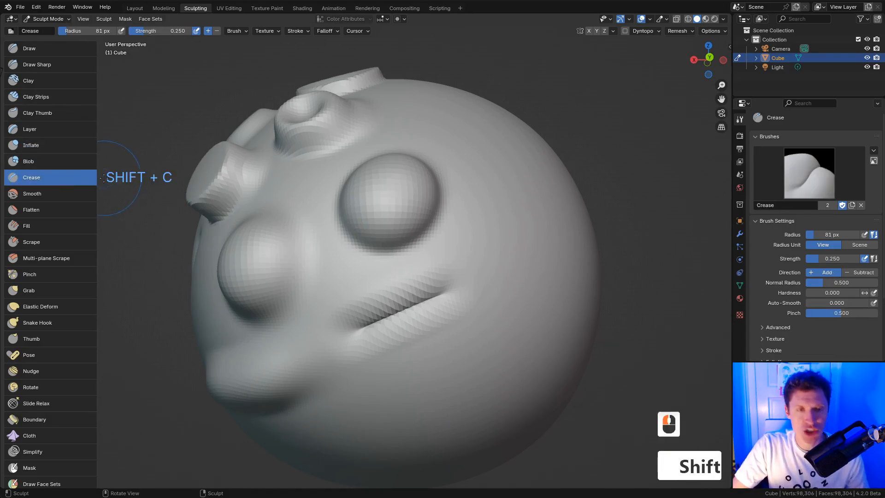
pyautogui.hotkey('shift', 'c')
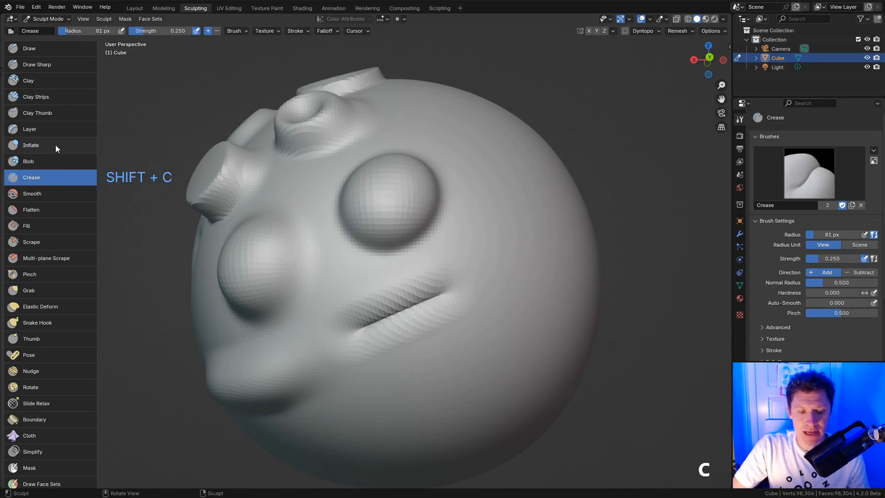
pyautogui.press('i')
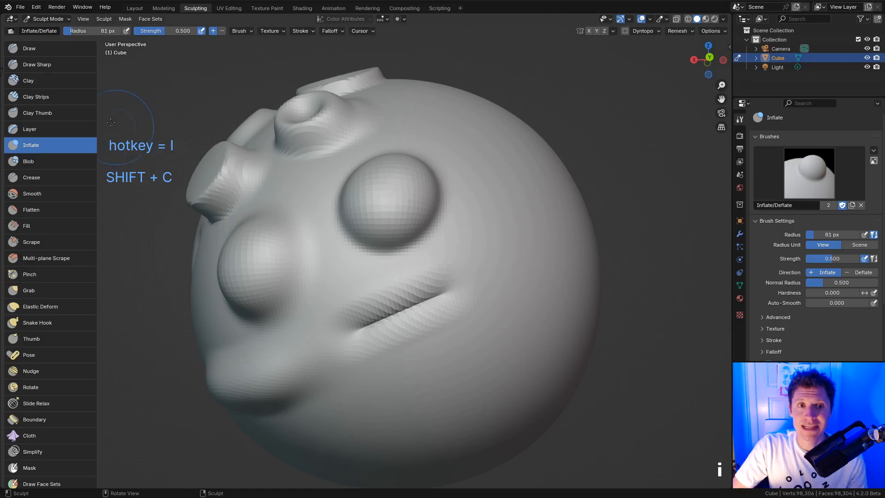
pyautogui.press('c')
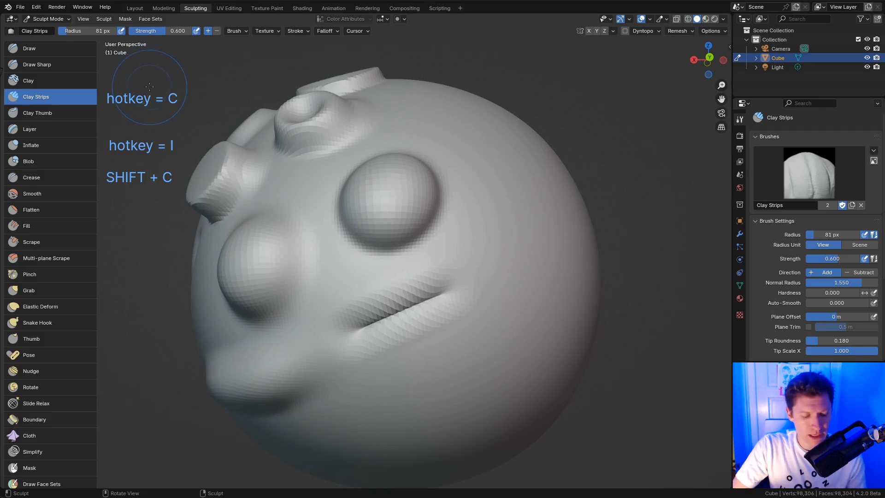
pyautogui.press('i')
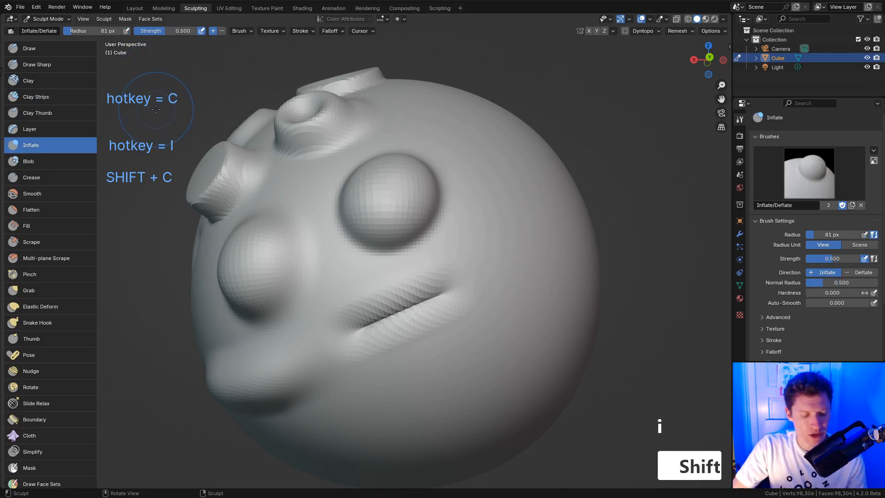
pyautogui.hotkey('shift', 'c')
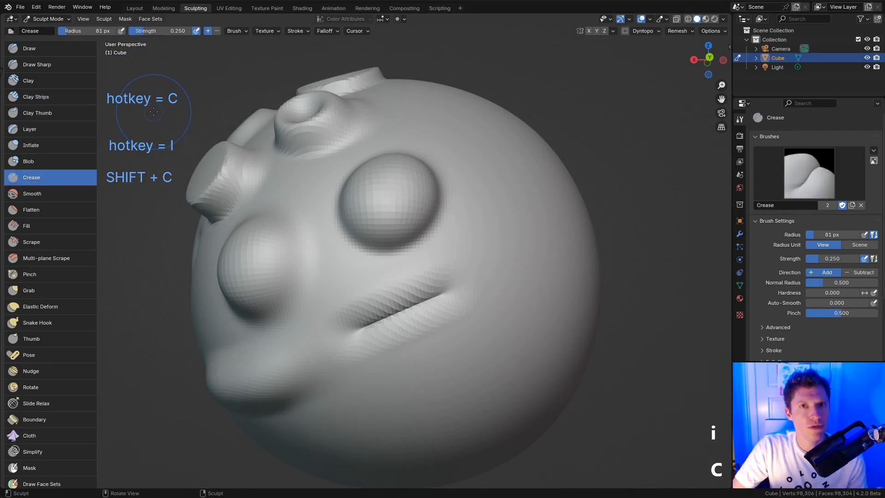